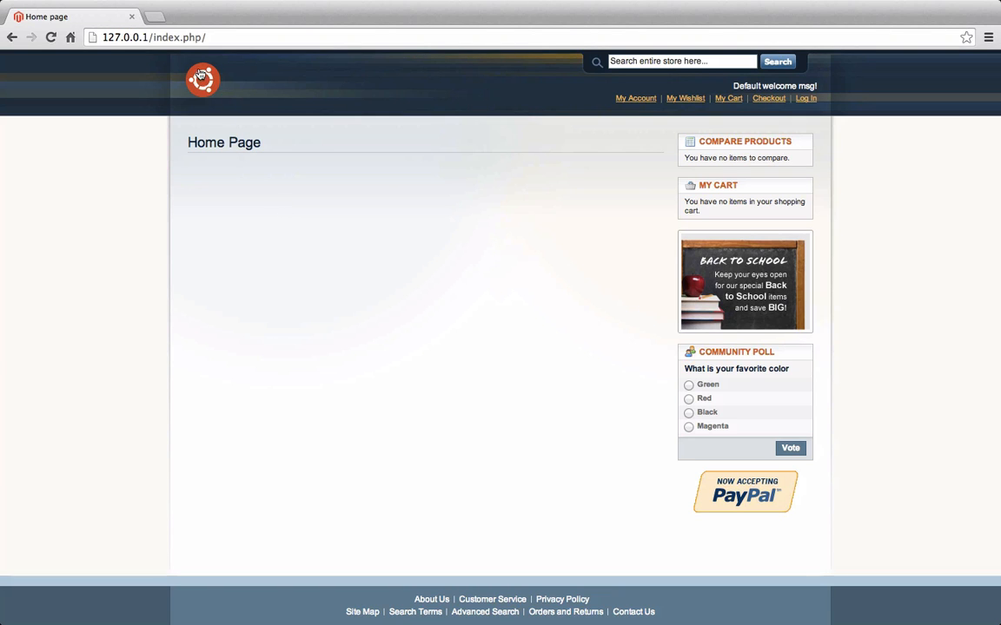
Open a new browser tab next to the storefront Home Page, whose content area is empty
left_click(156, 17)
Load the admin login page at 127.0.0.1/index.php/admin
type("12")
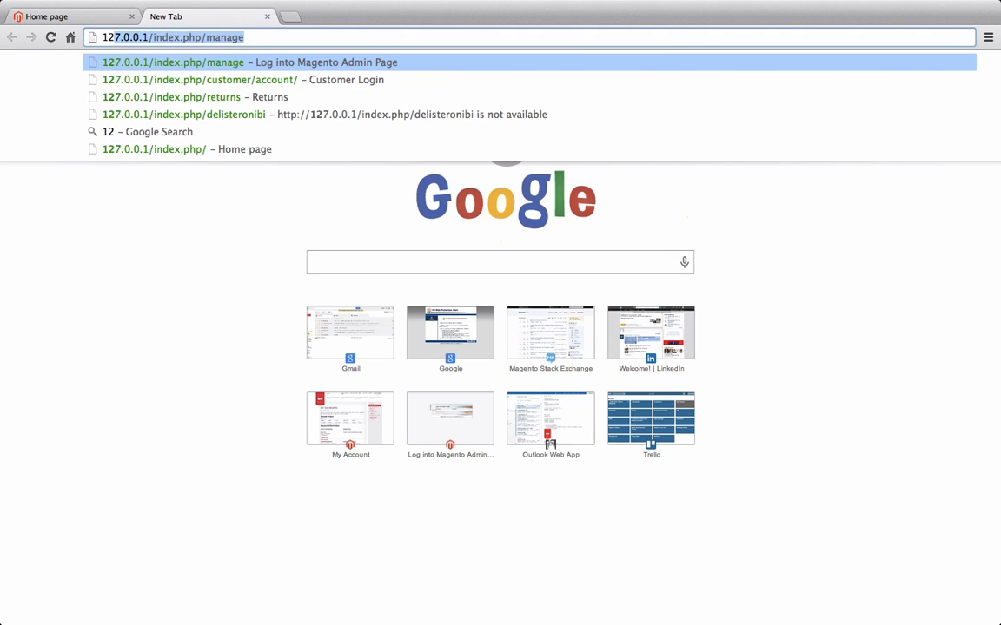
key("End")
key("BackSpace")
key("BackSpace")
key("BackSpace")
key("BackSpace")
key("BackSpace")
key("BackSpace")
type("adm")
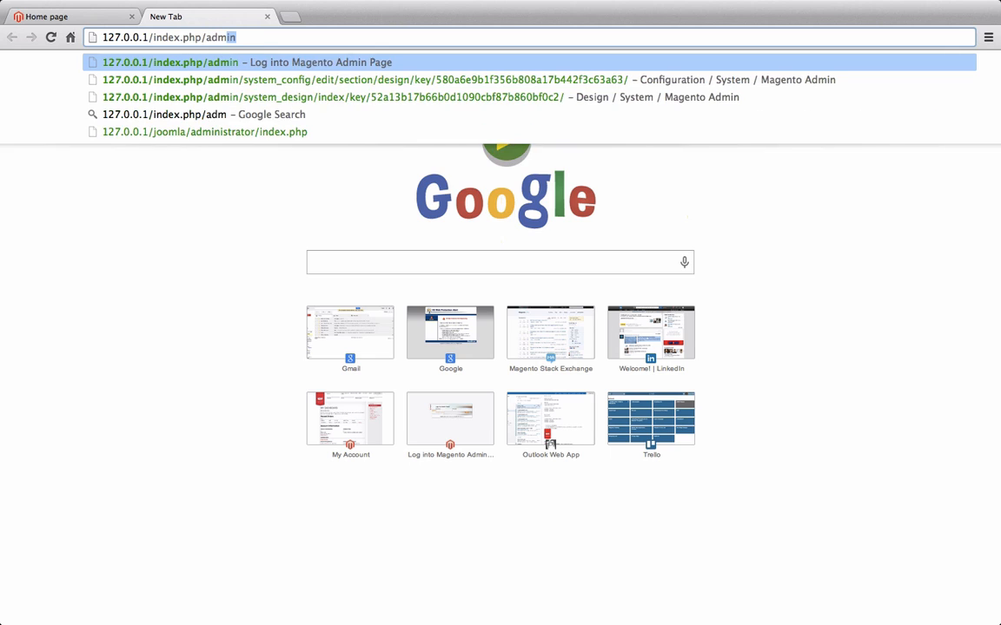
key("Return")
Sign in with the admin user name and password
type("pe")
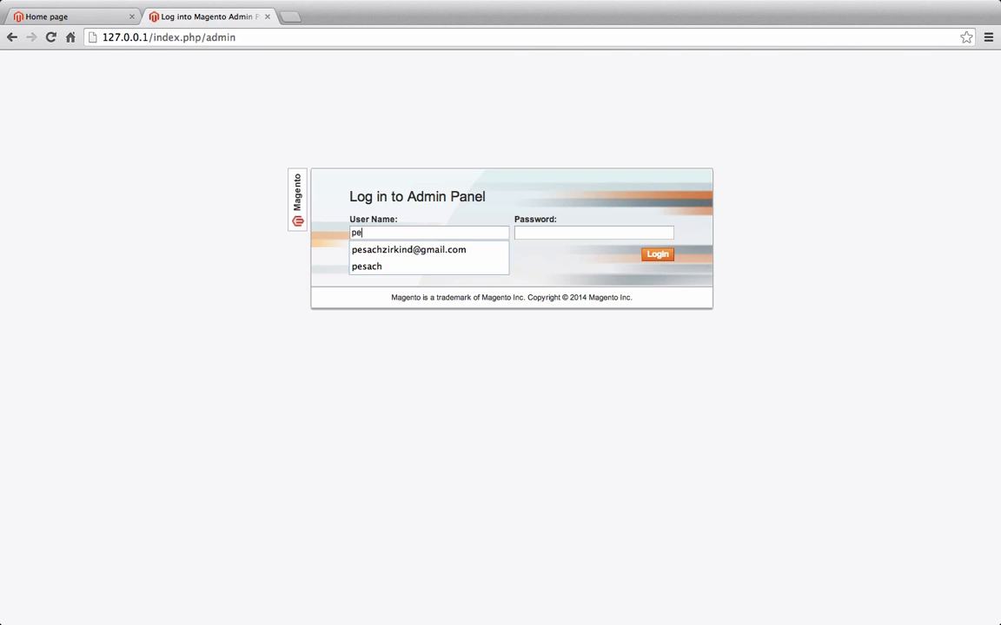
type("sach")
key("Tab")
type("123456")
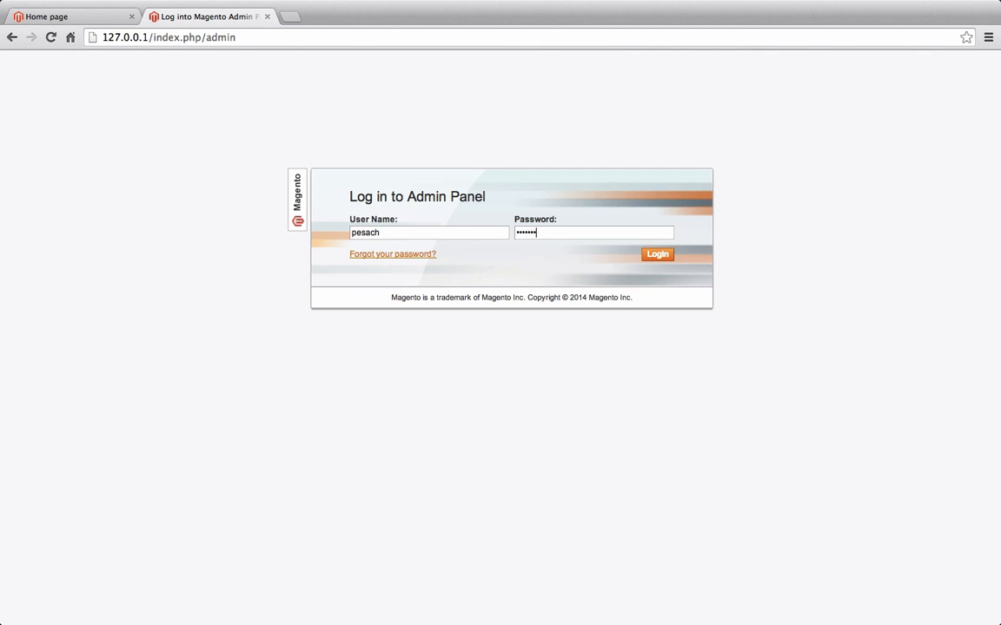
key("Return")
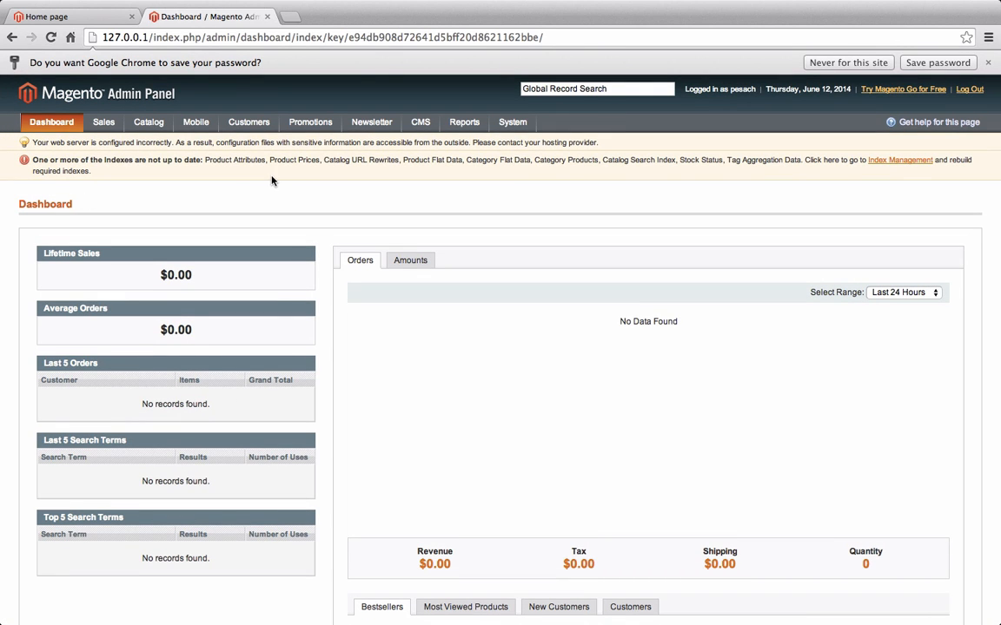
Open CMS > Pages to list the six CMS pages, then return to the storefront tab
mouse_move(424, 126)
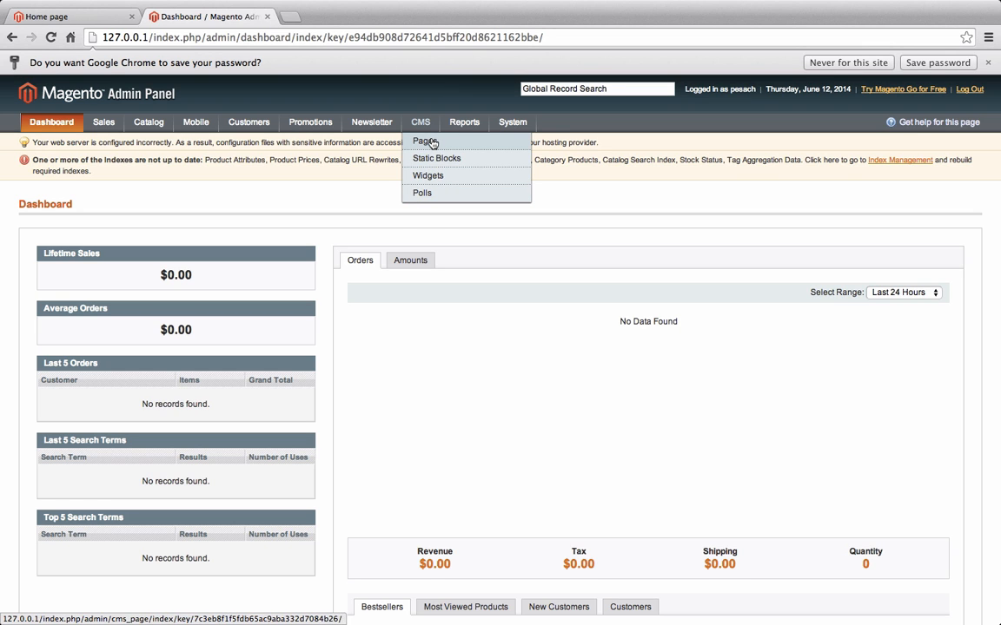
left_click(433, 142)
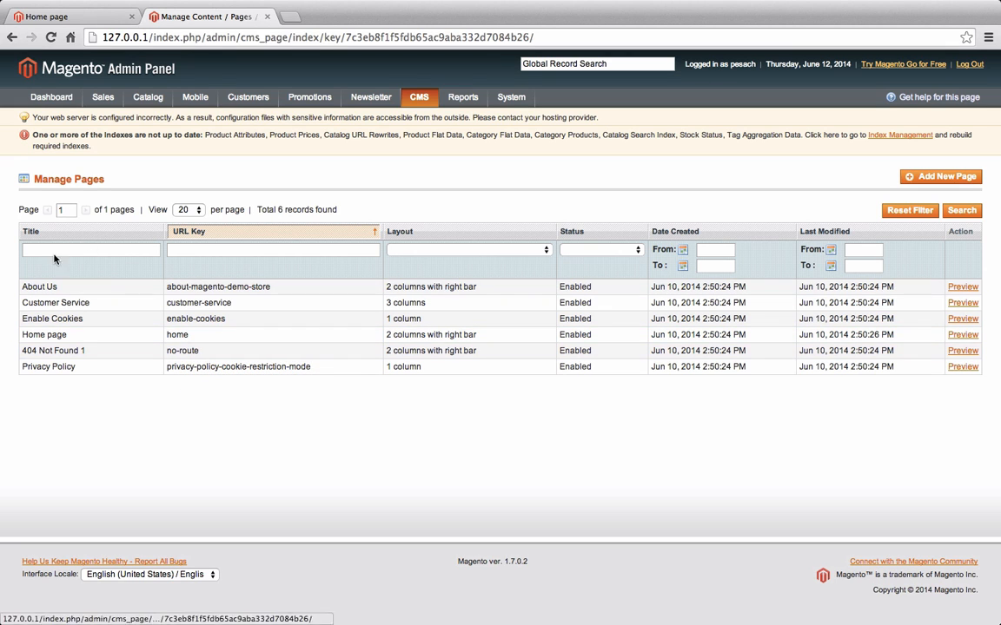
left_click(94, 14)
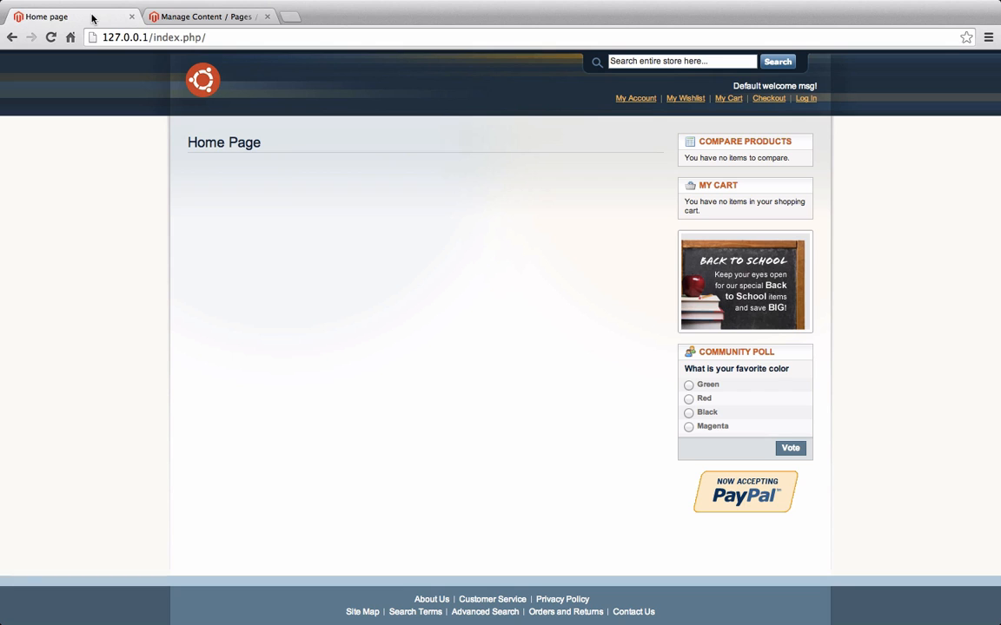
Check that 127.0.0.1/index.php/home is empty in a new tab, then close that tab
left_click(196, 17)
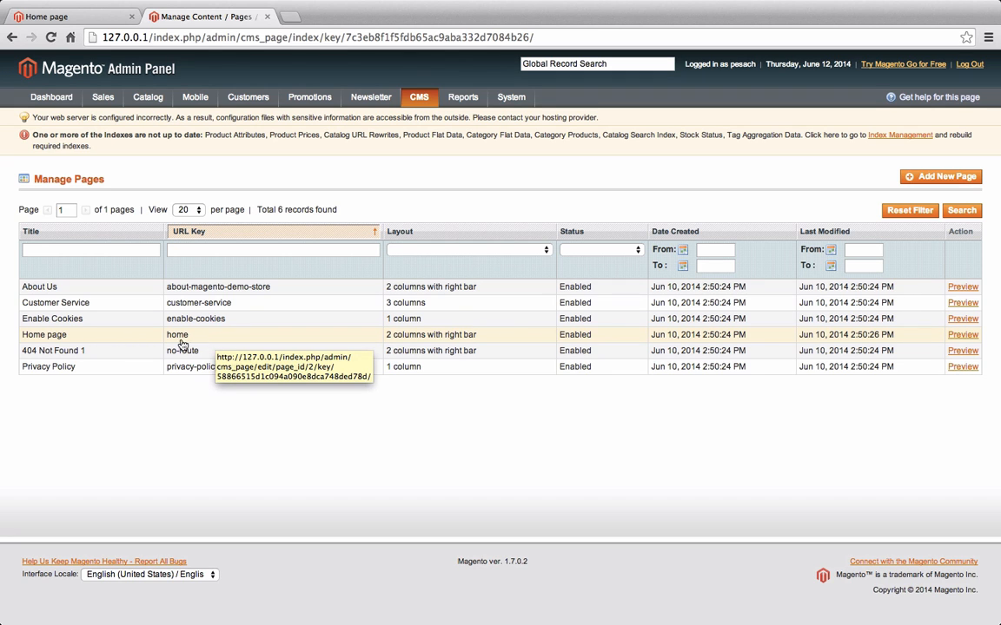
left_click(291, 16)
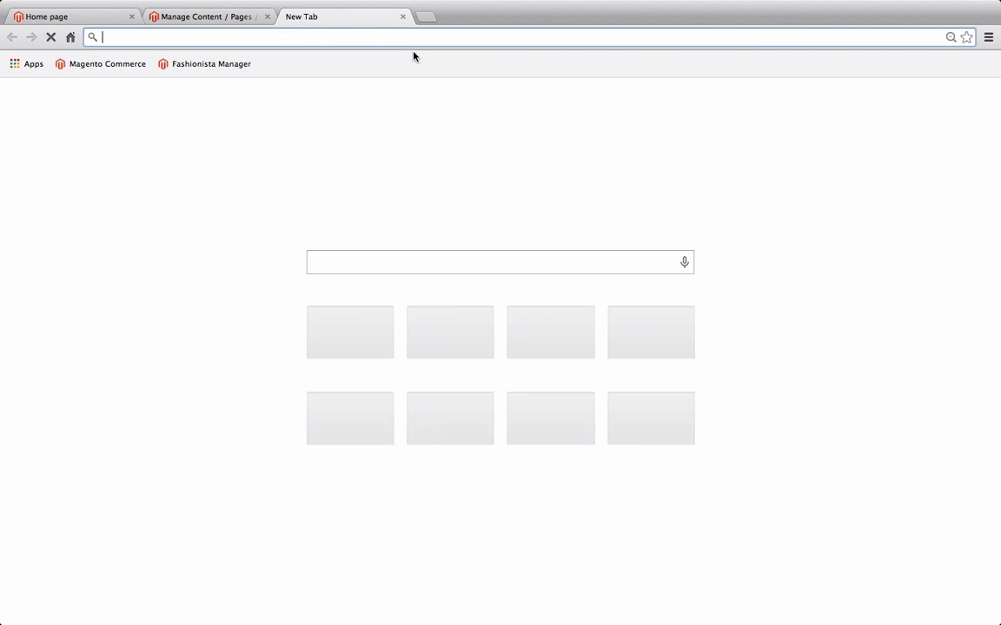
type("127.0.0.1/index.php/manag")
key("BackSpace")
key("BackSpace")
key("BackSpace")
key("BackSpace")
key("BackSpace")
key("BackSpace")
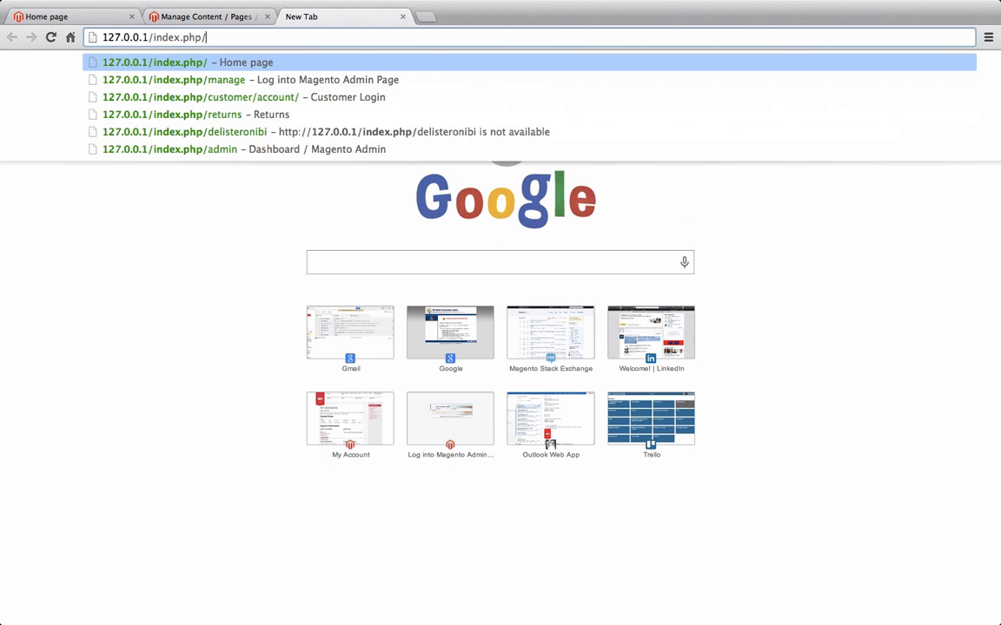
key("Return")
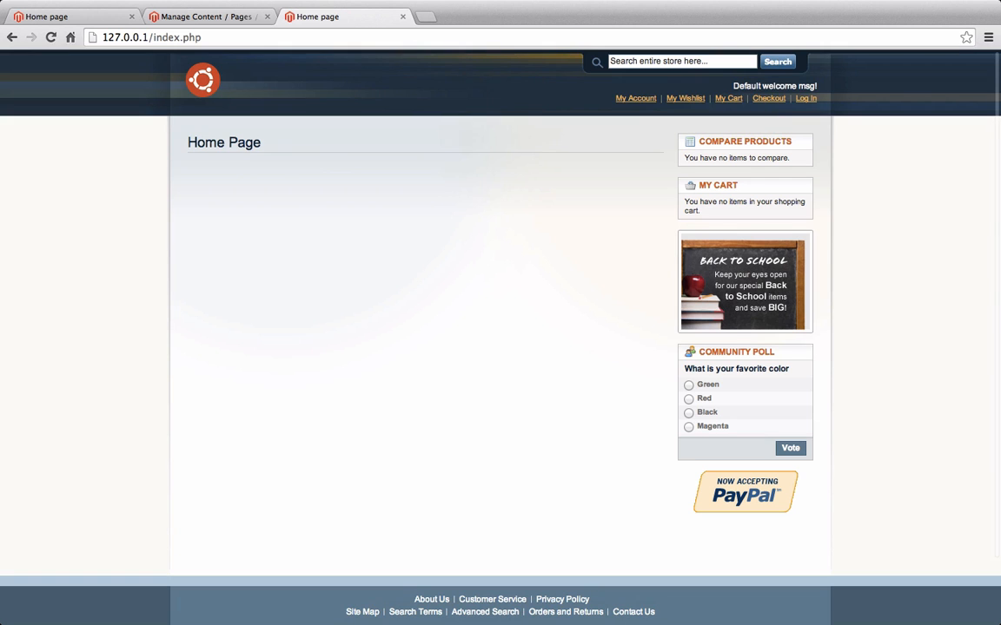
left_click(223, 37)
left_click(223, 37)
type("/home")
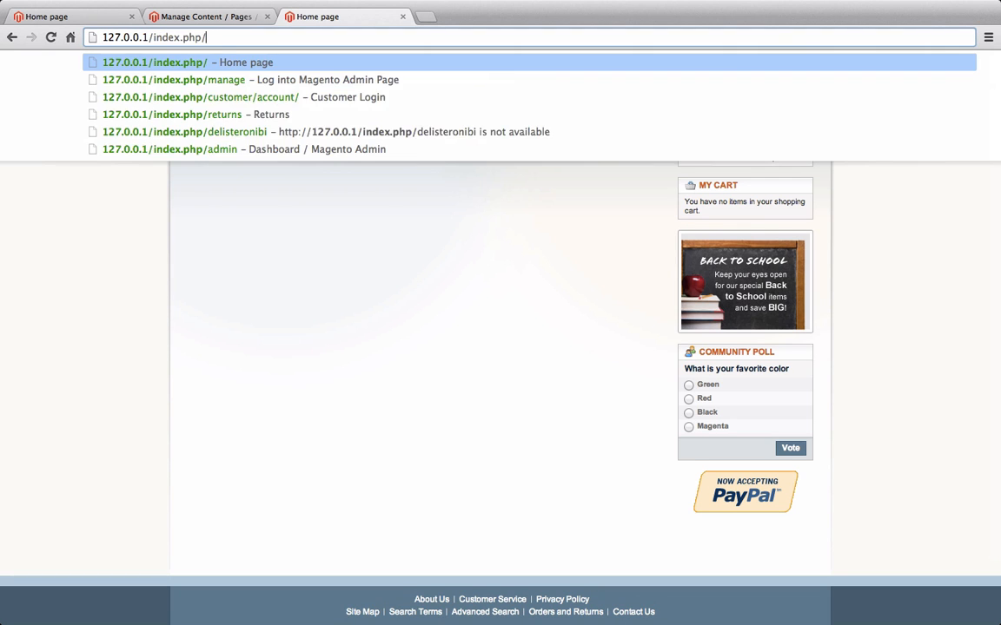
key("Return")
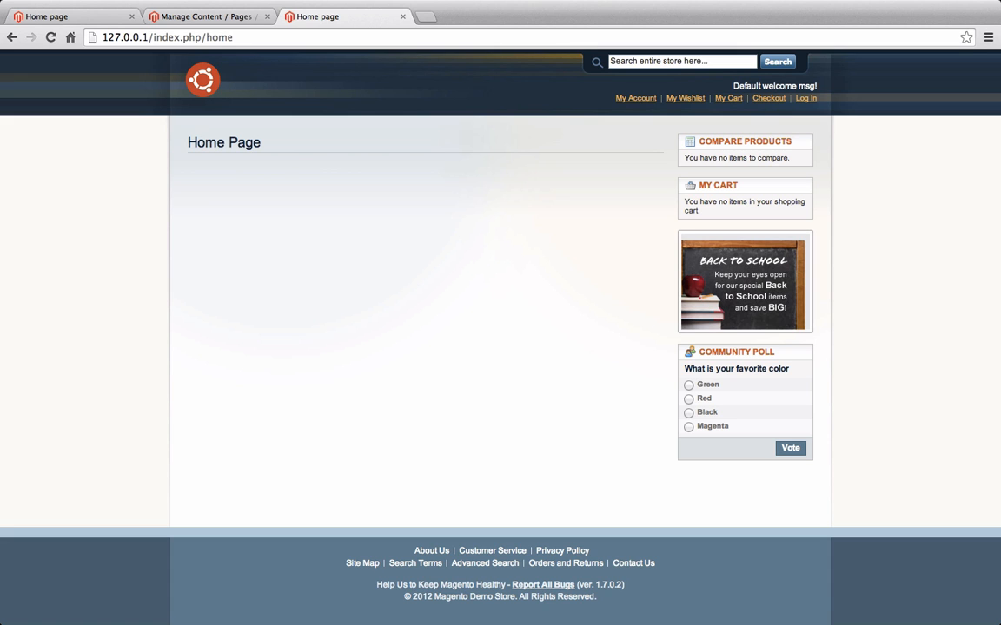
left_click(402, 17)
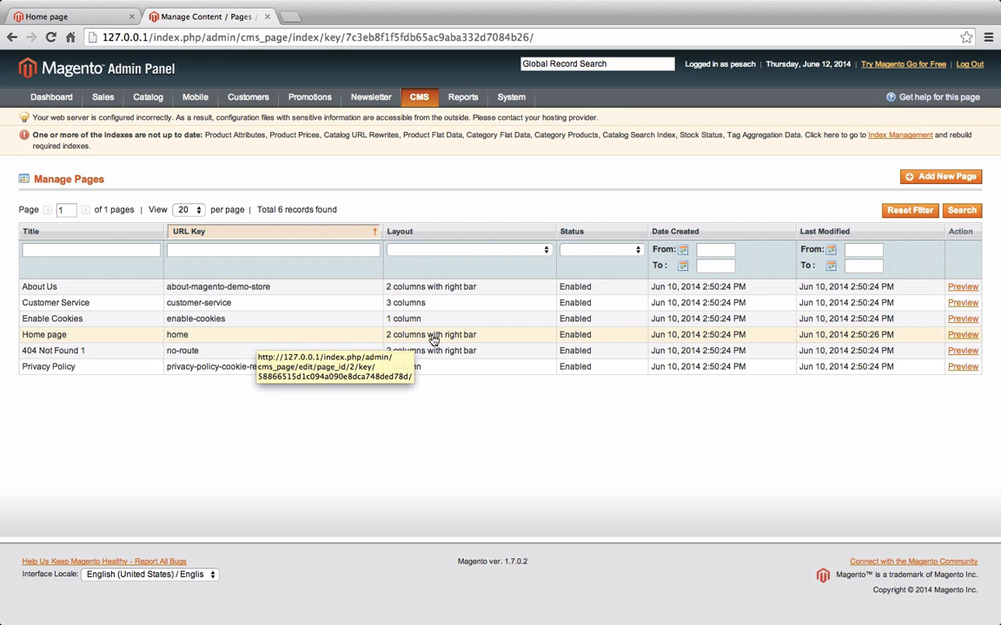
Open the Home page from the Manage Pages list for editing
left_click(87, 17)
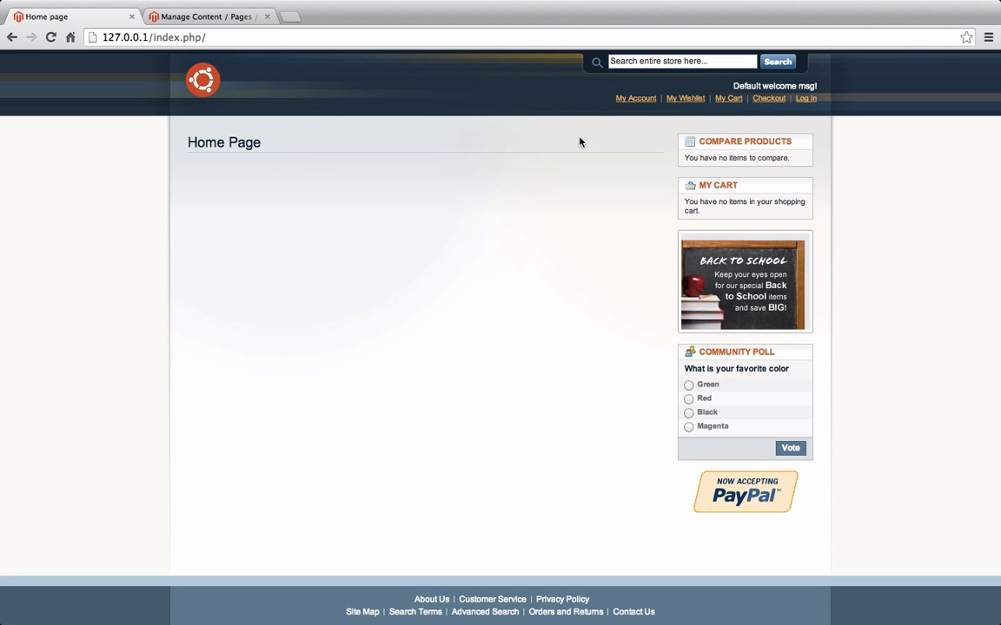
left_click(224, 20)
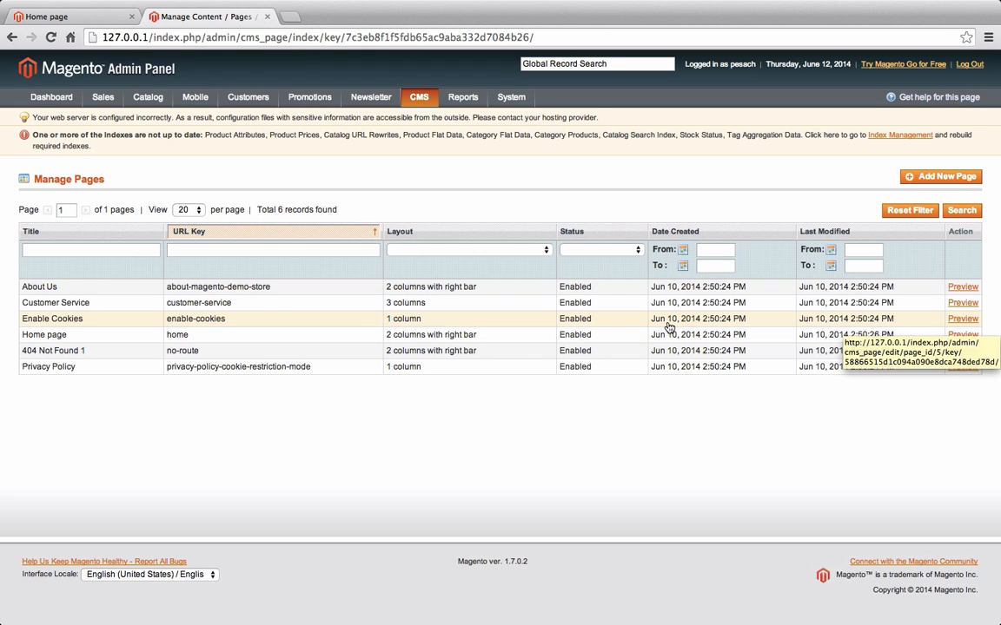
left_click(246, 337)
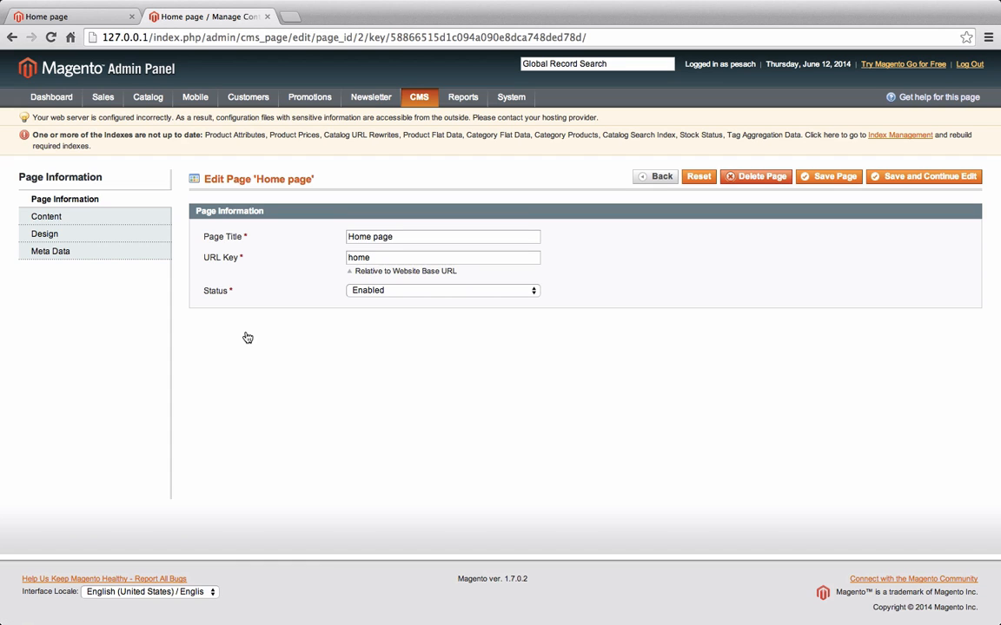
In the Content editor, type 'Welcome to our new homepage' below the Home Page heading
left_click(106, 222)
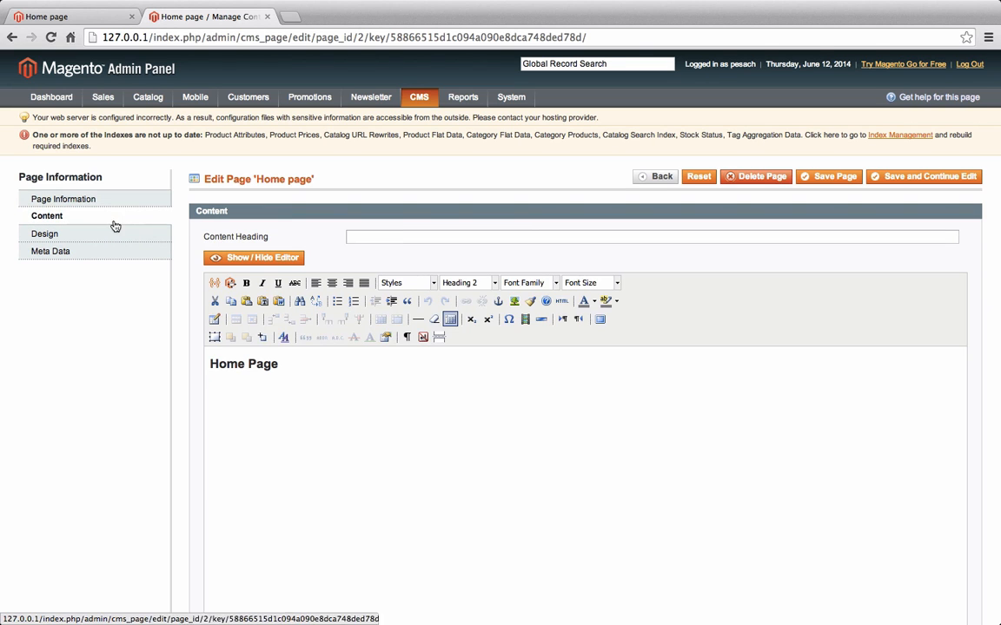
scroll(331, 392, "down", 1)
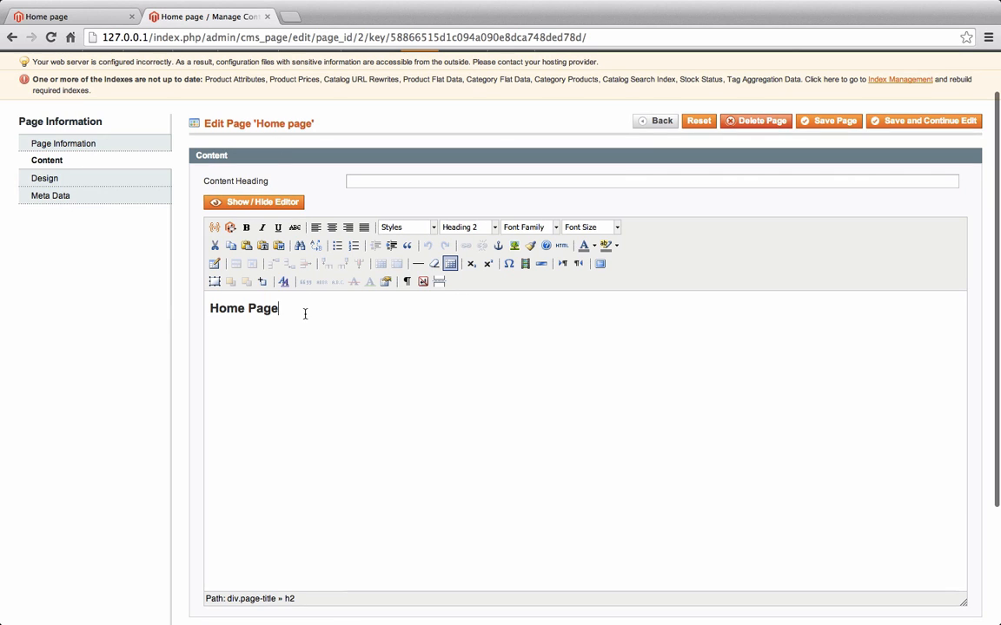
key("Return")
type("Welc")
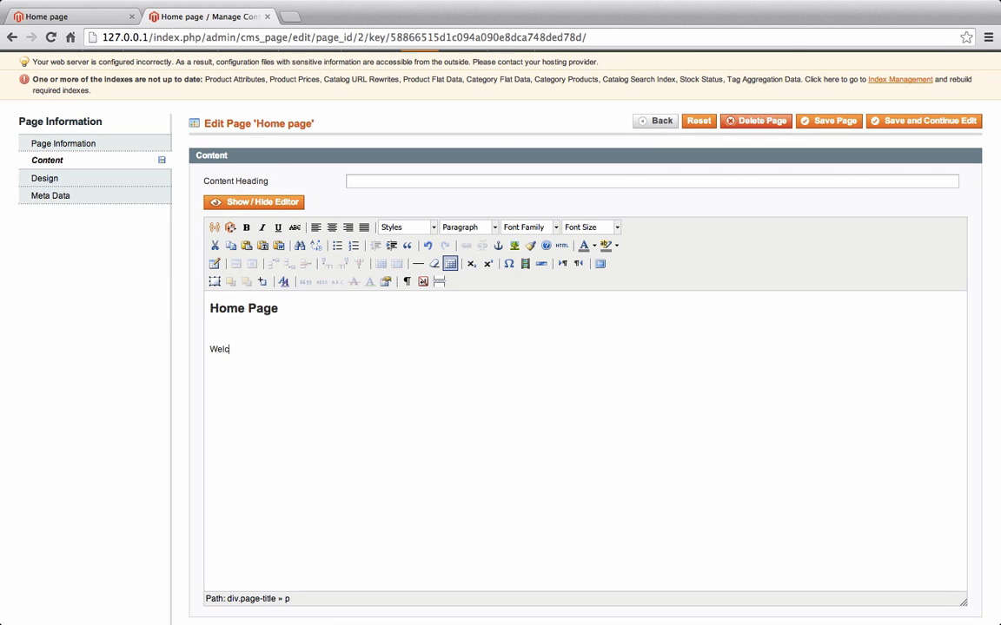
type("ome to ;o")
type("ou")
type("r new ")
type("homepage!")
Bold the word 'homepage' and add an empty line below for an image
left_click_drag(330, 348, 289, 349)
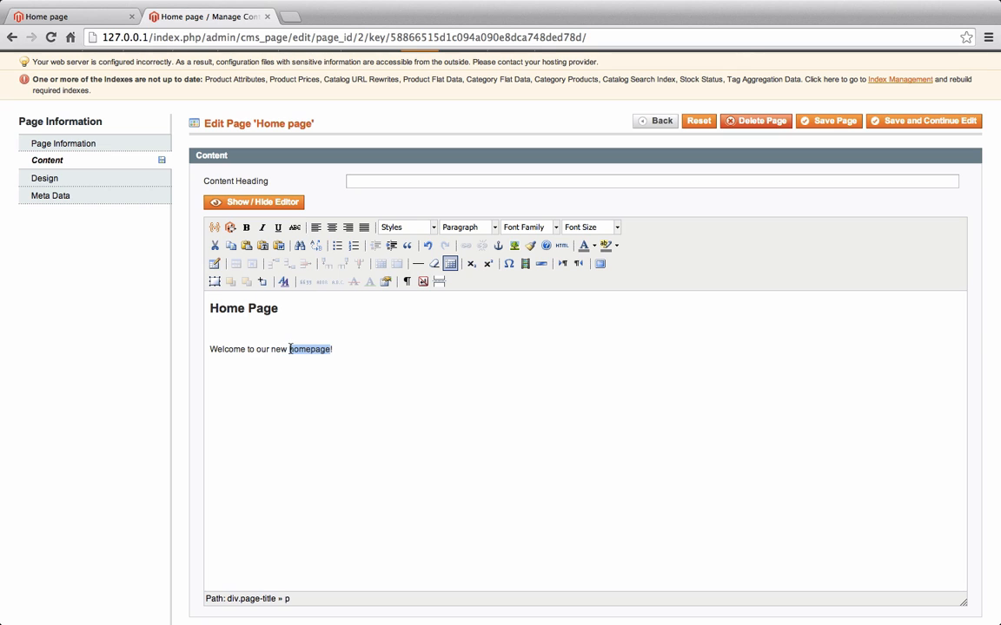
left_click(246, 227)
left_click(292, 388)
key("Return")
left_click(513, 245)
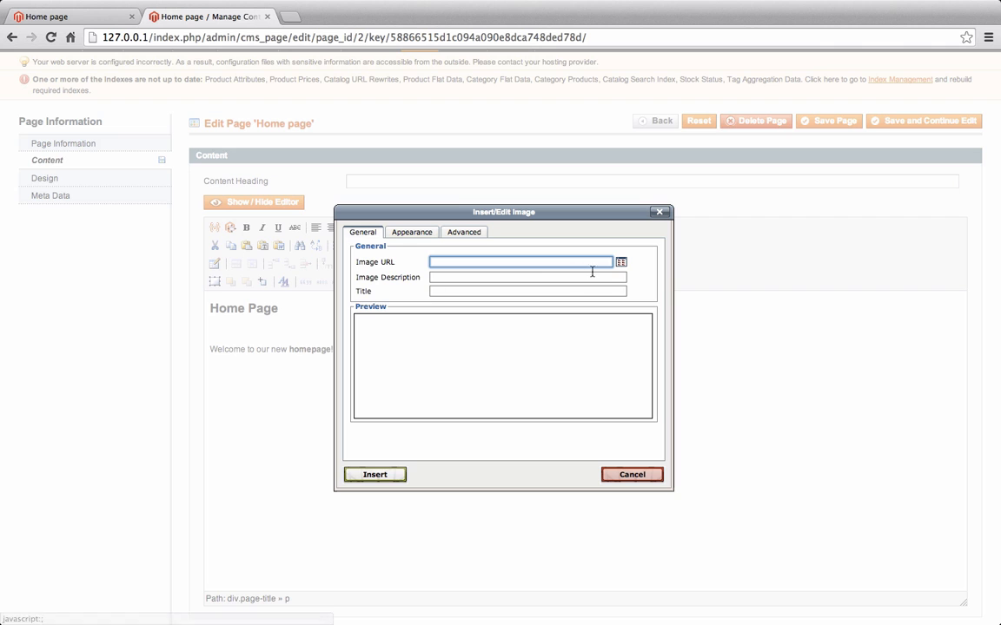
Upload ceo.jpg from the Desktop to media storage and choose it as the image
left_click(621, 261)
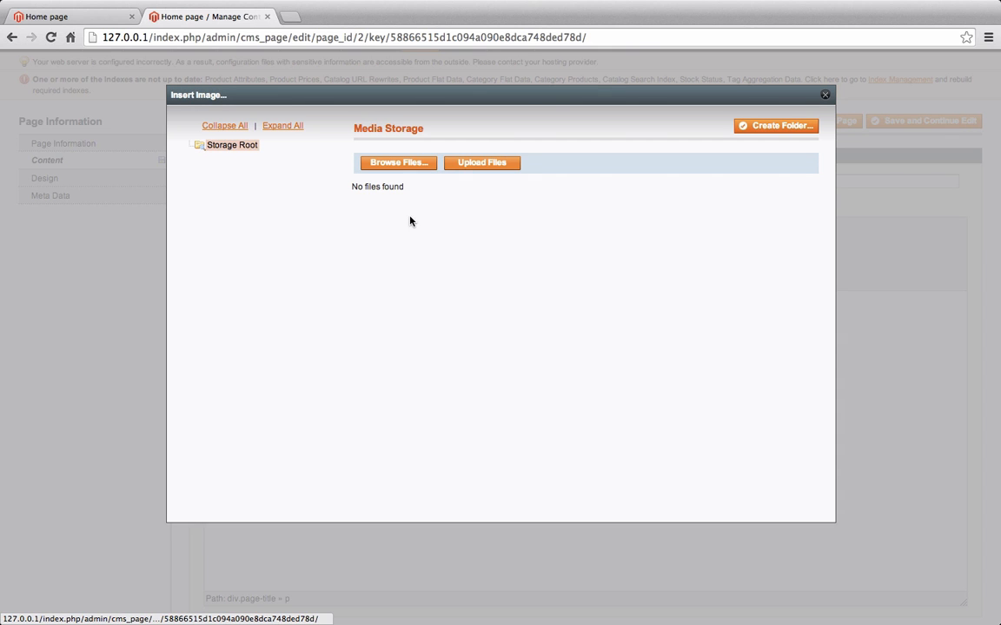
left_click(391, 163)
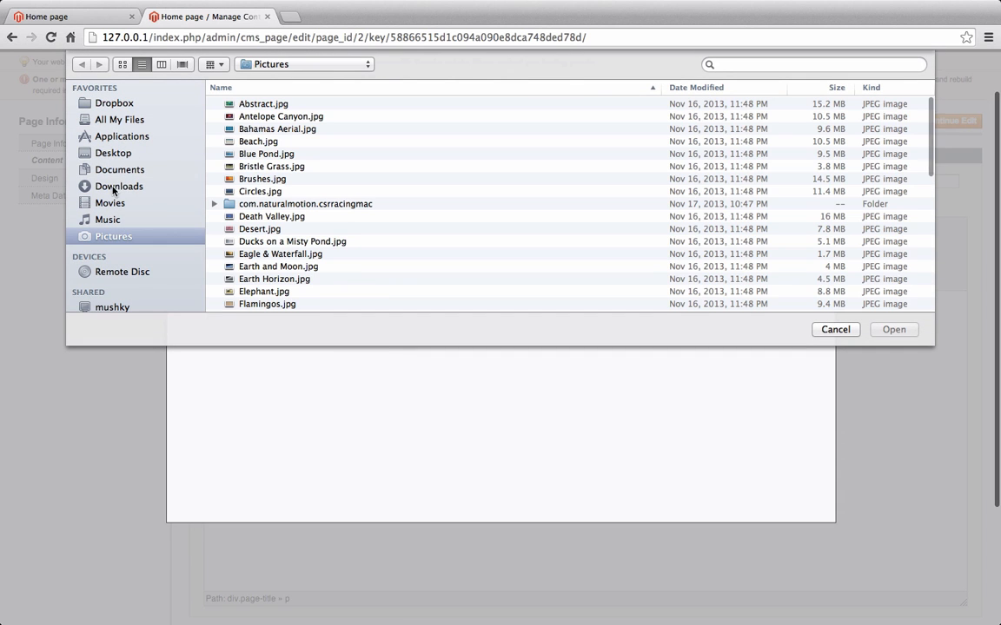
left_click(115, 187)
left_click(101, 154)
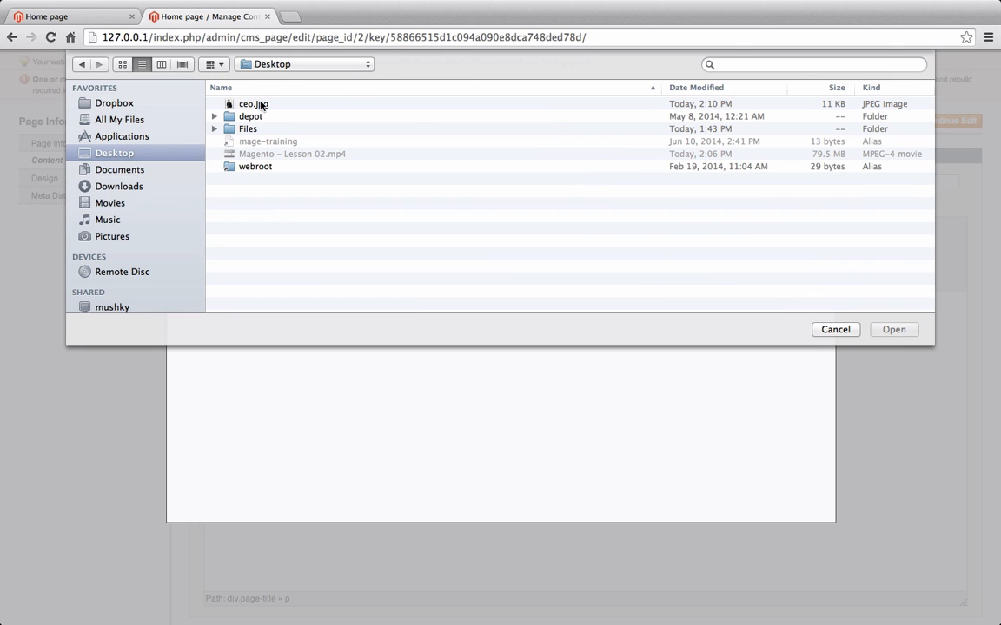
double_click(261, 106)
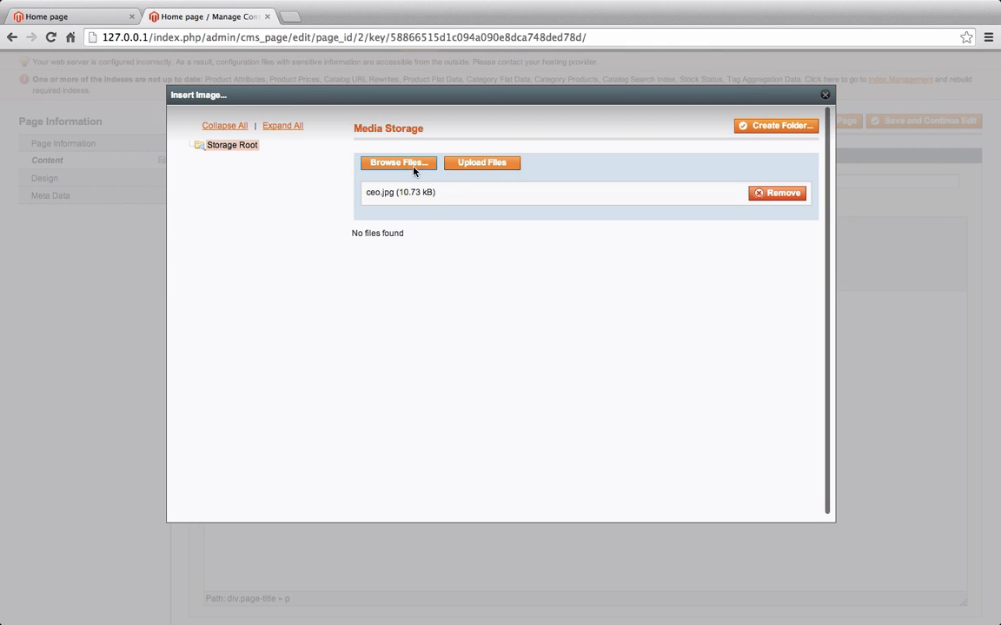
left_click(484, 166)
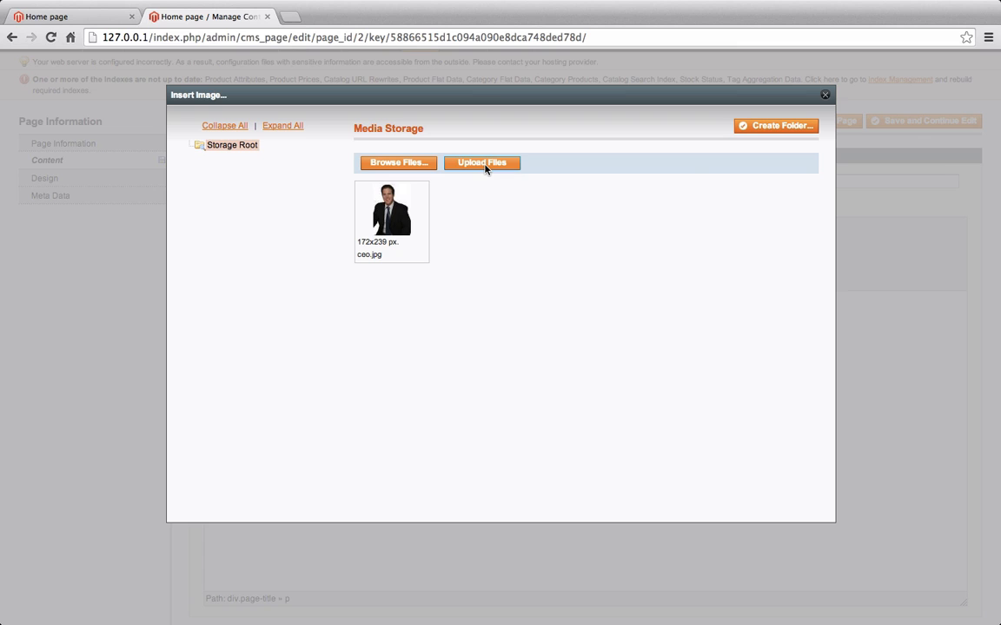
left_click(398, 225)
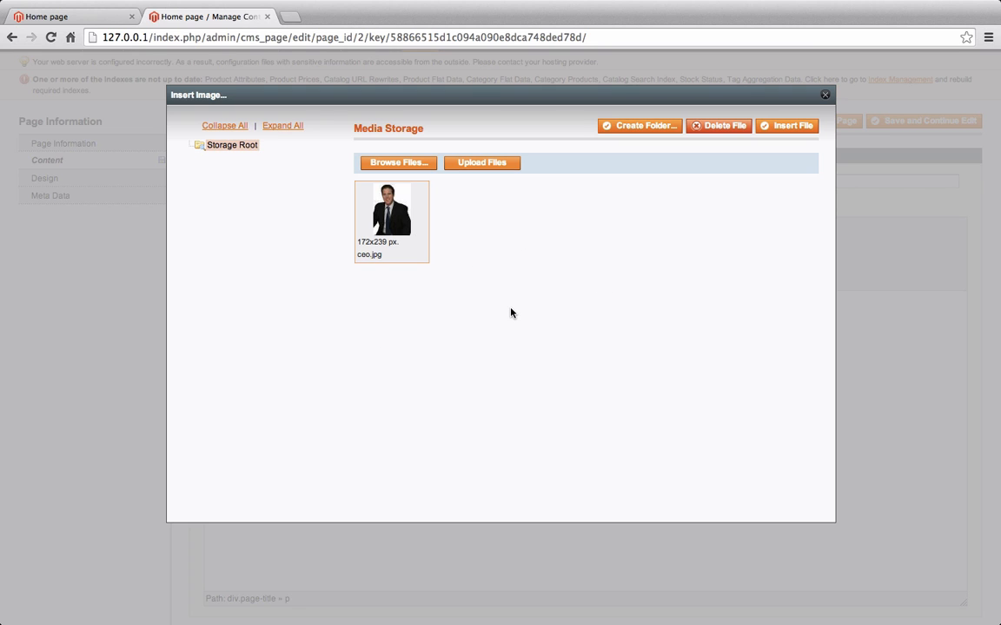
left_click(791, 126)
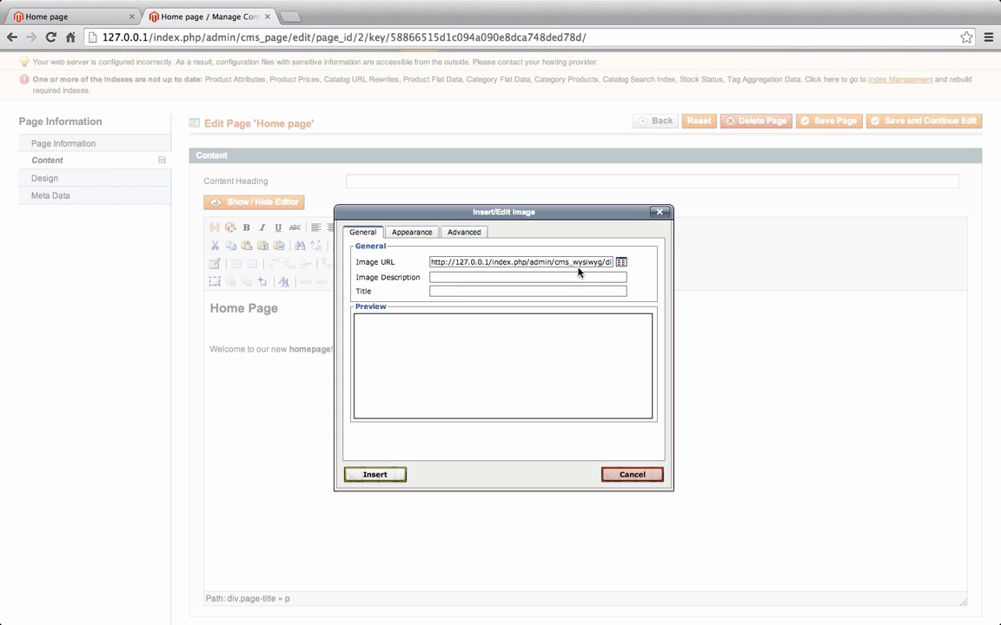
Insert the photo with image description 'Ceo-Our-Company' and save the page
left_click(376, 475)
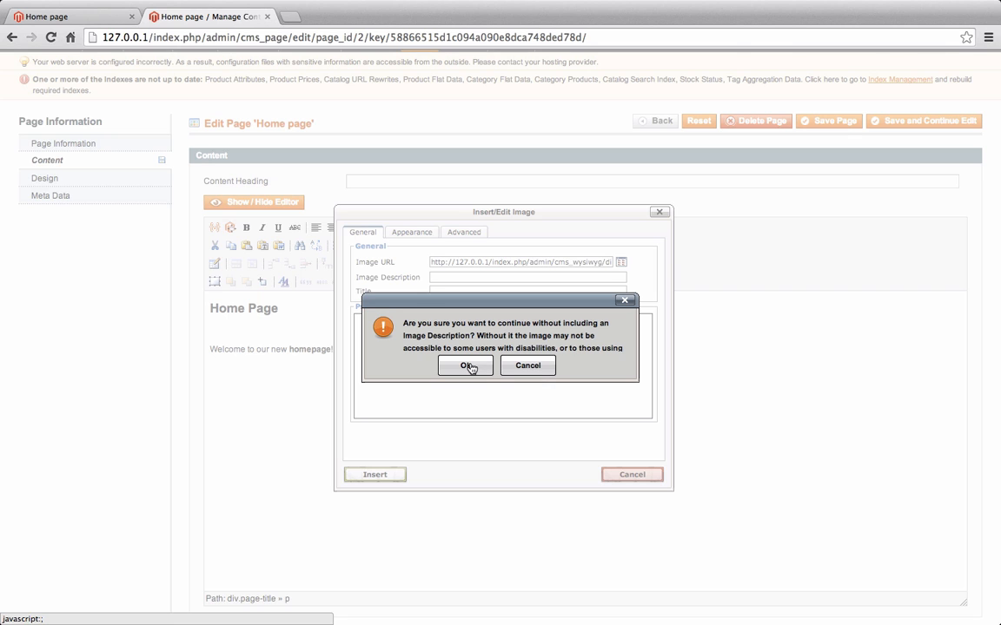
left_click(527, 366)
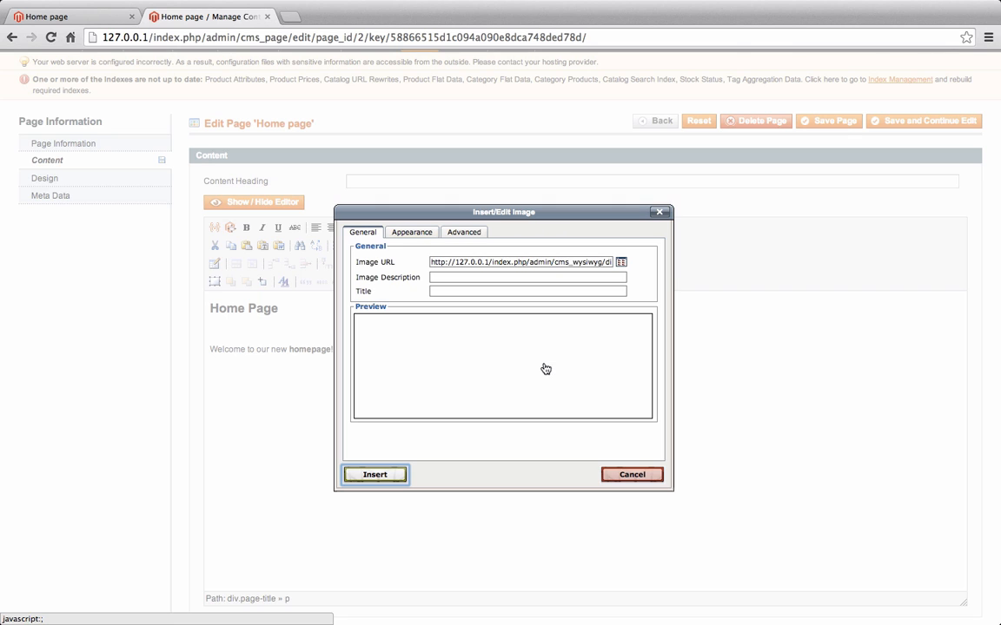
left_click(463, 276)
type("Ce")
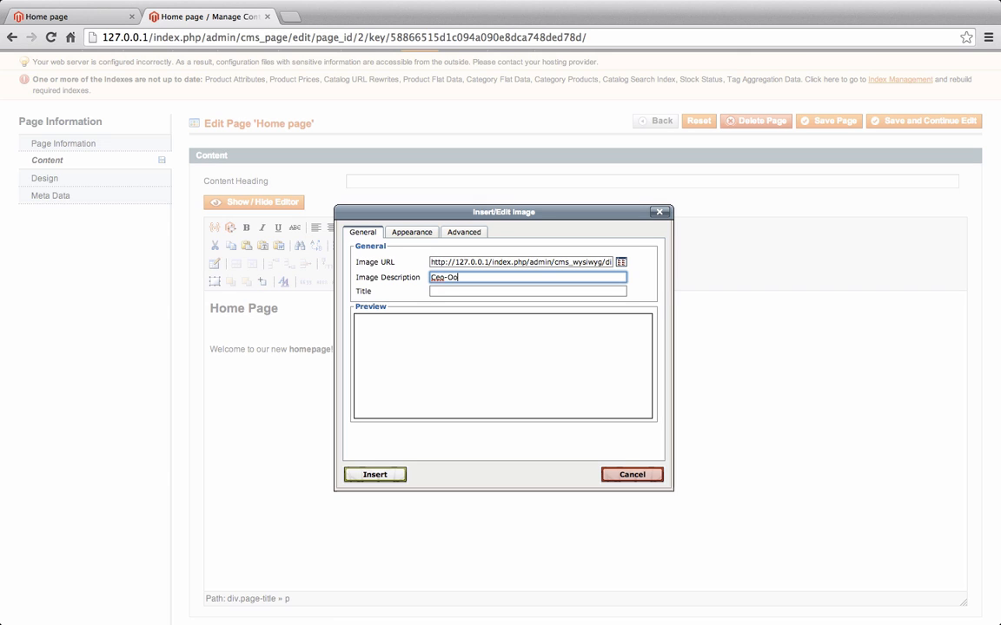
type("o-Oo")
key("BackSpace")
type("ur-Company")
left_click(380, 478)
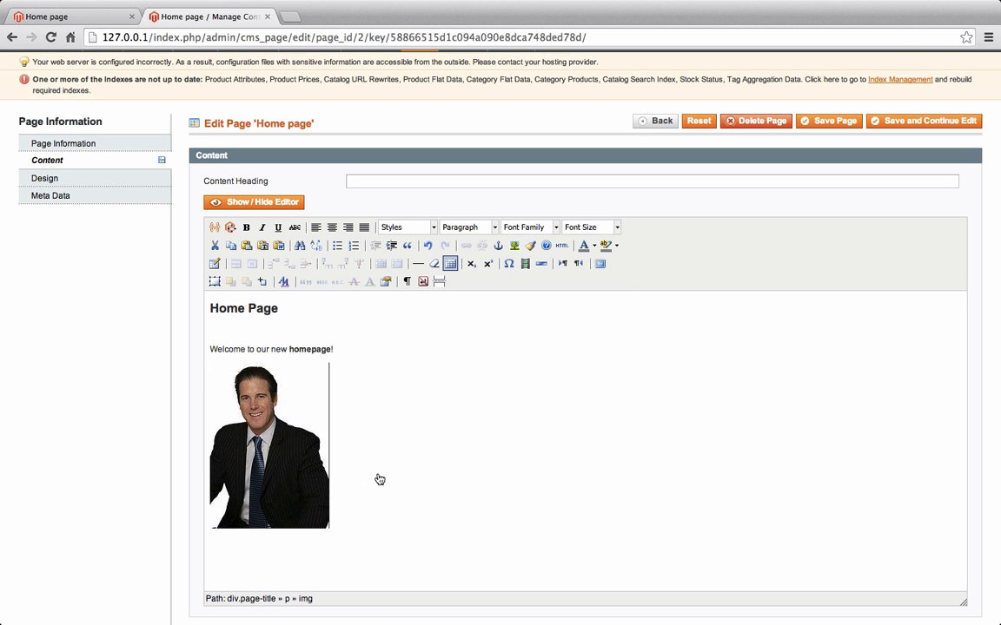
left_click(897, 129)
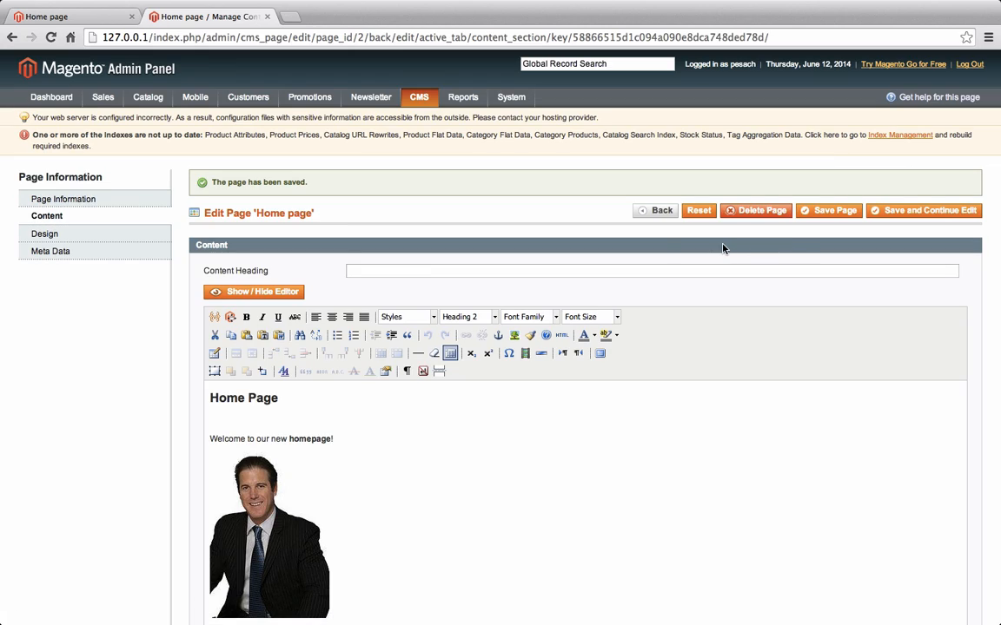
Reload the storefront to see the CEO photo beneath the Home Page heading
key("ctrl+super+f")
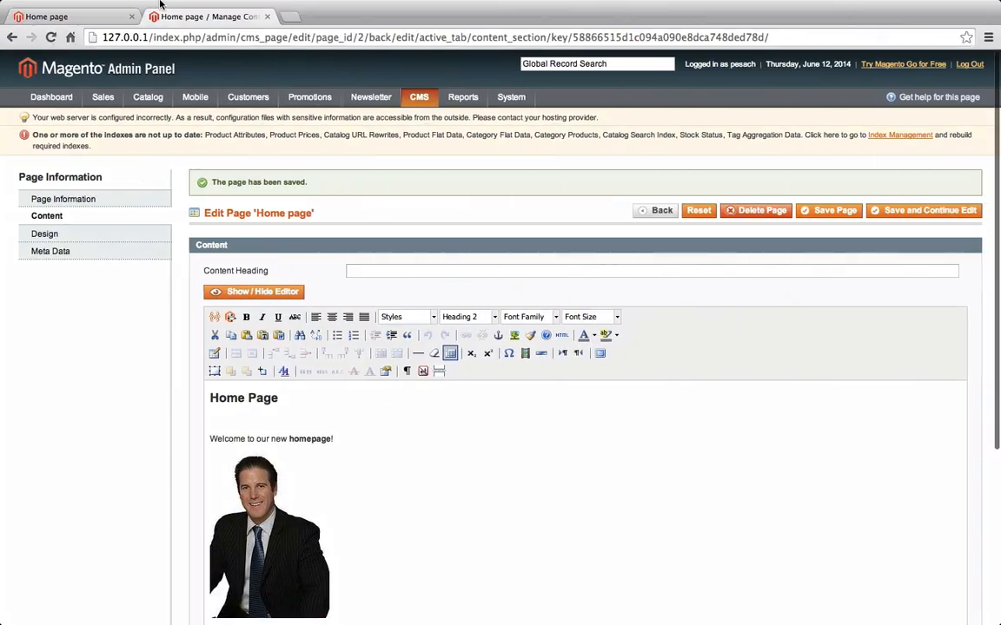
left_click(90, 21)
key("super+r")
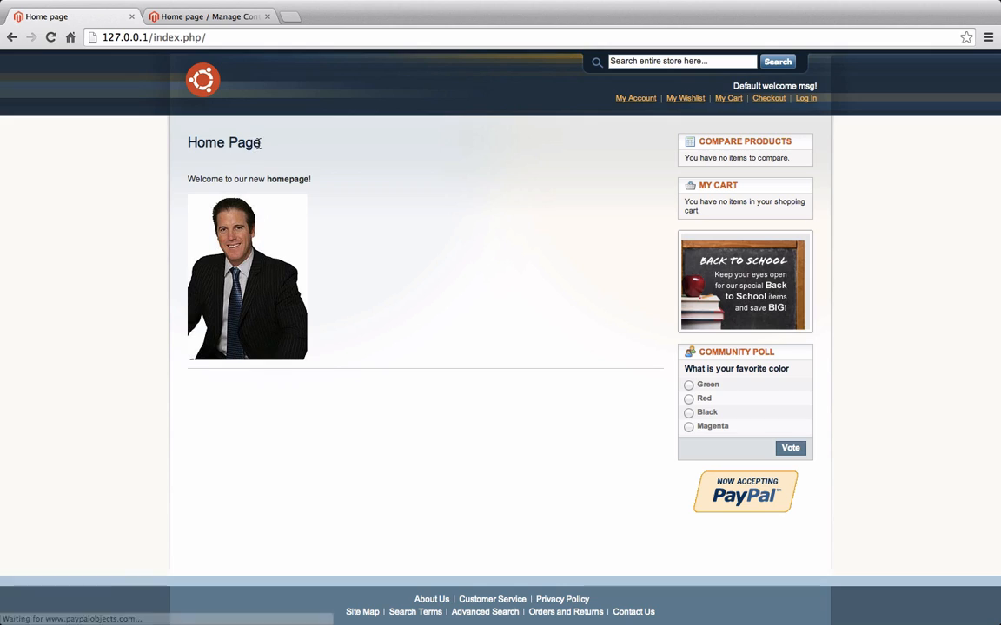
left_click_drag(259, 149, 178, 139)
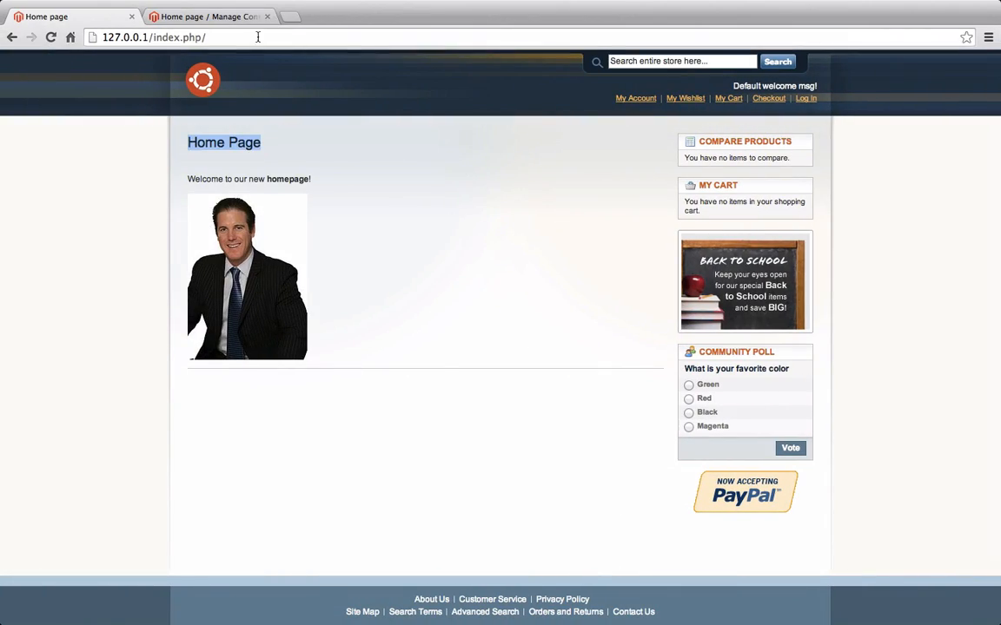
Delete the Home Page heading in the editor, save, and reload the storefront to confirm
left_click(207, 16)
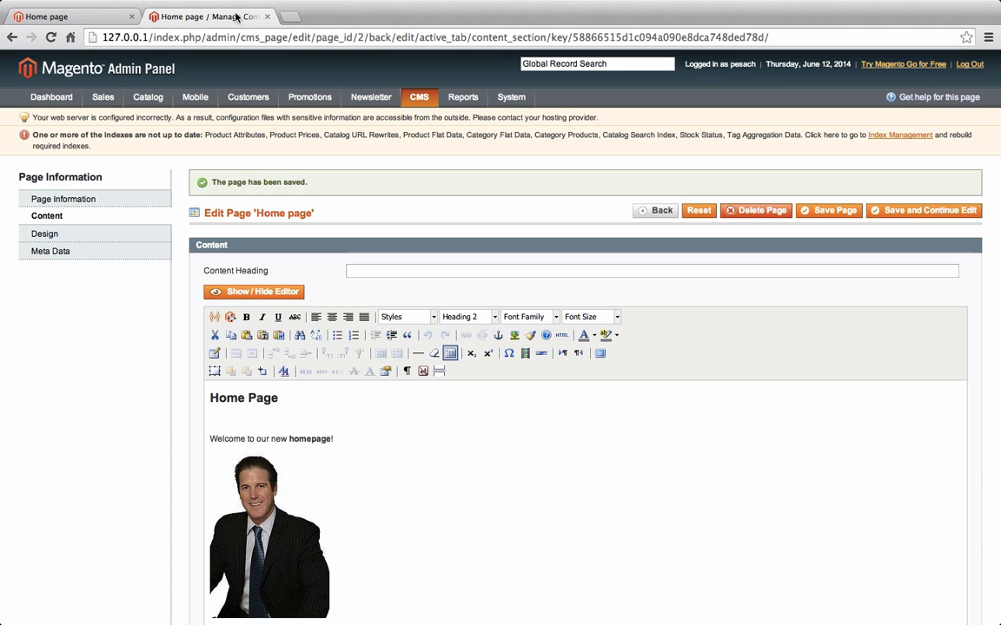
triple_click(286, 397)
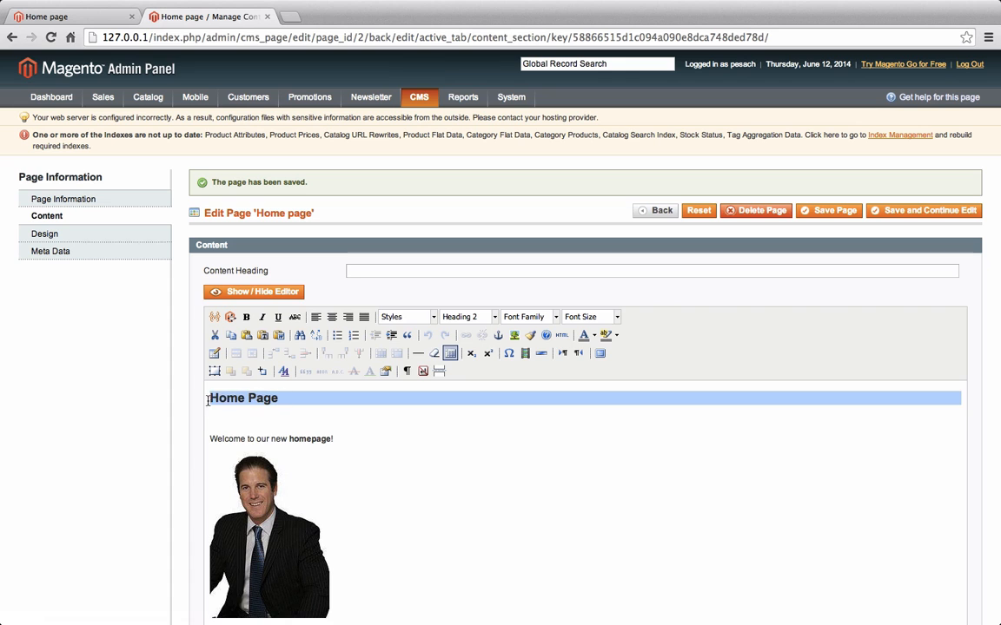
key("BackSpace")
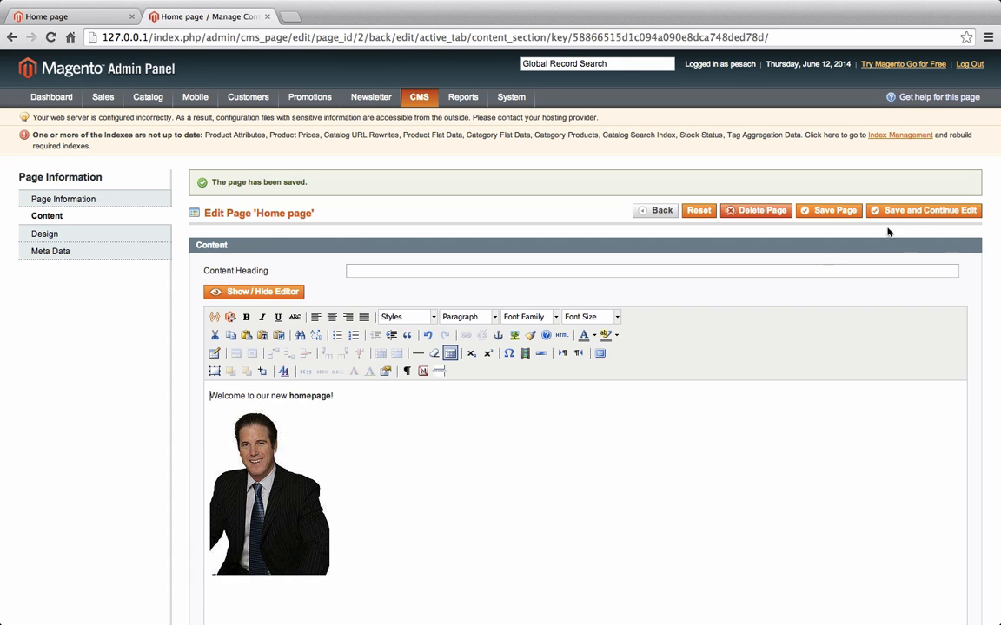
left_click(916, 211)
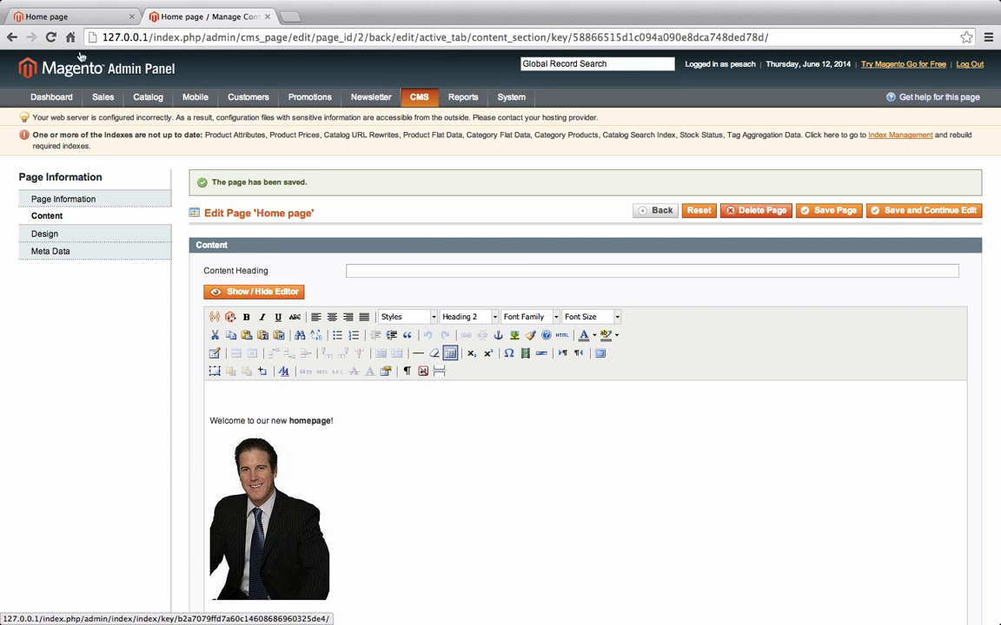
left_click(72, 19)
key("super+r")
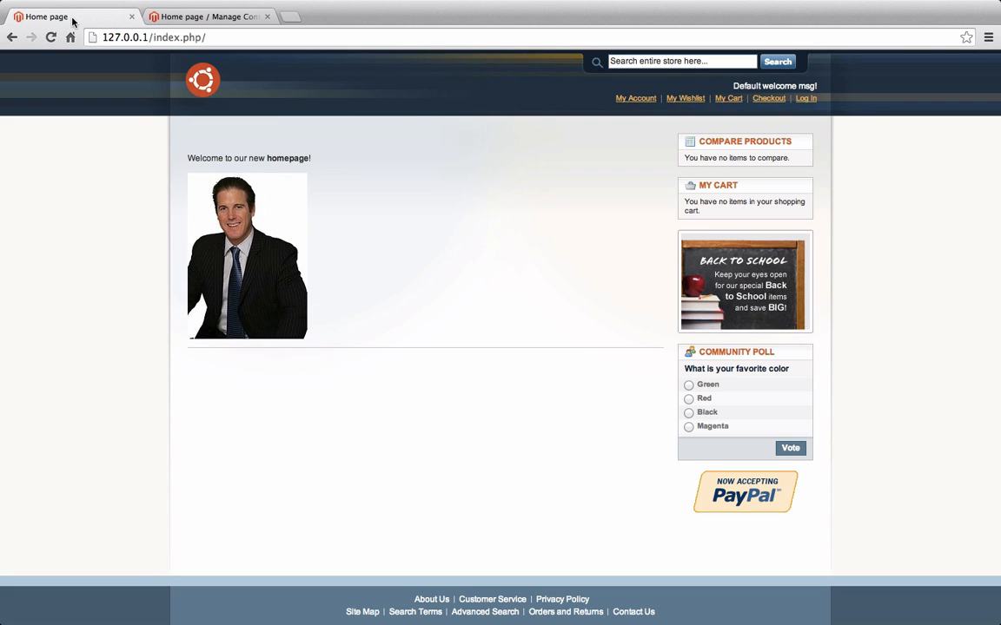
Switch back to the 'Home page / Manage Content' admin tab
left_click(169, 16)
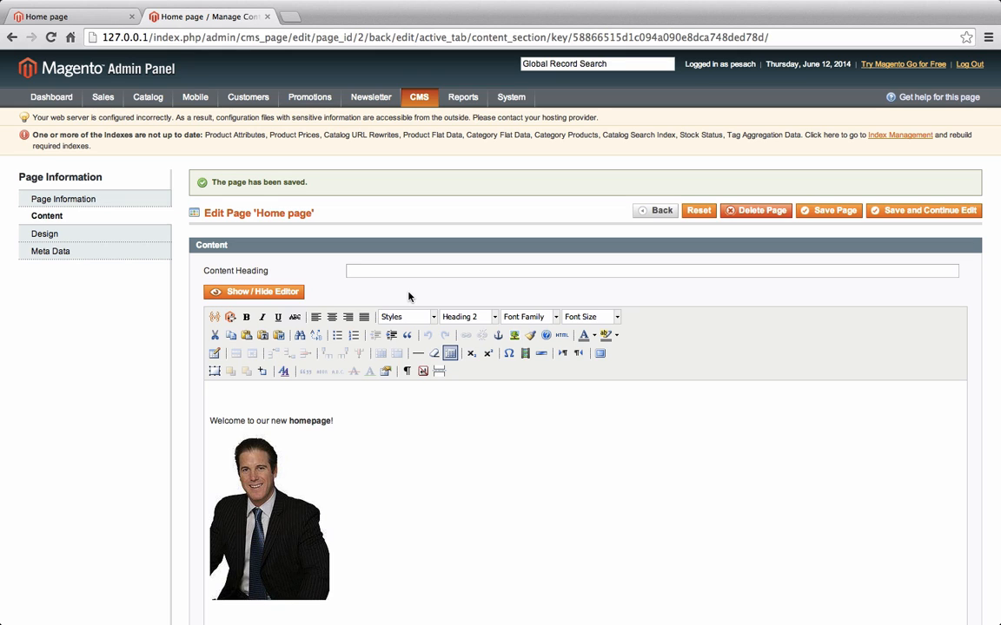
Switch the Home page content to its raw HTML source view
scroll(518, 435, "down", 3)
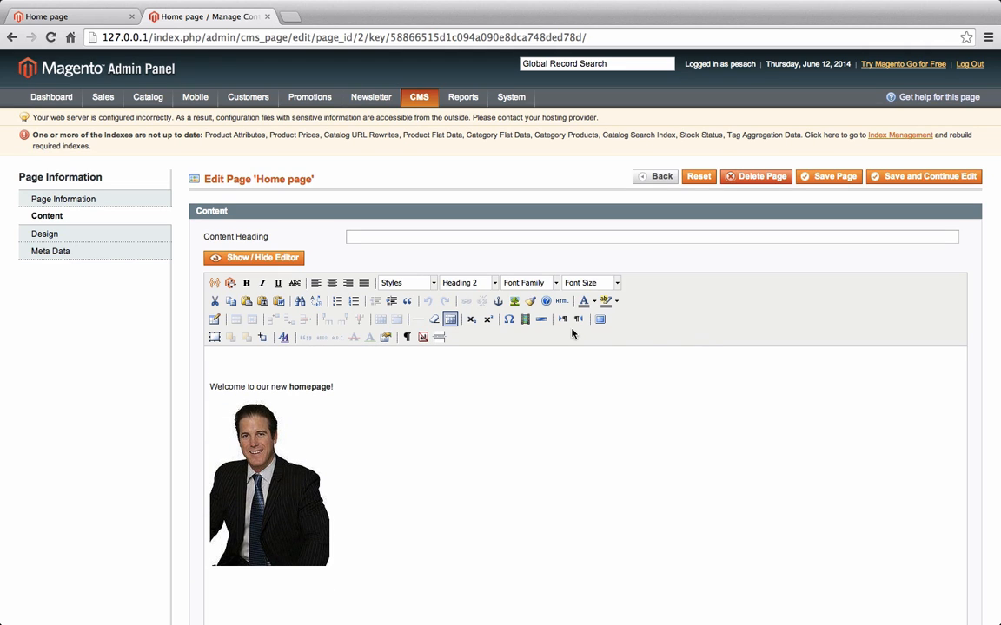
left_click(267, 260)
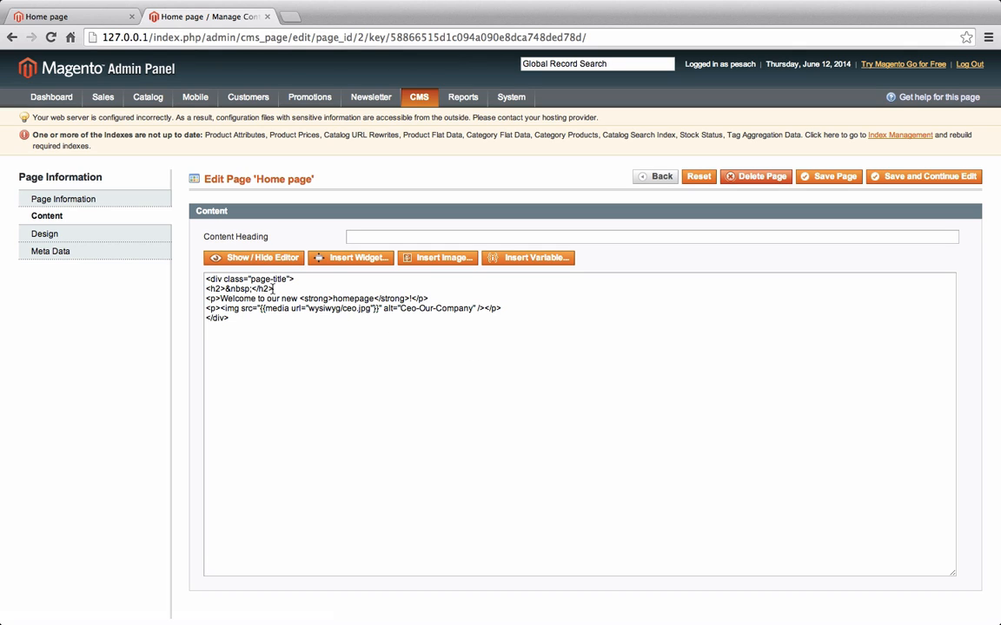
left_click(247, 258)
left_click(248, 258)
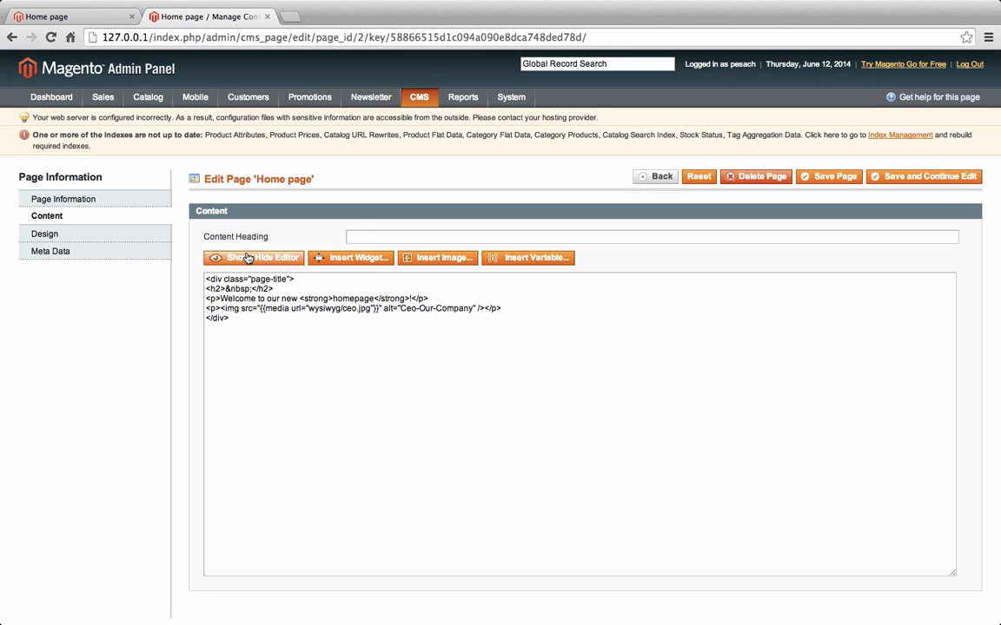
left_click(213, 298)
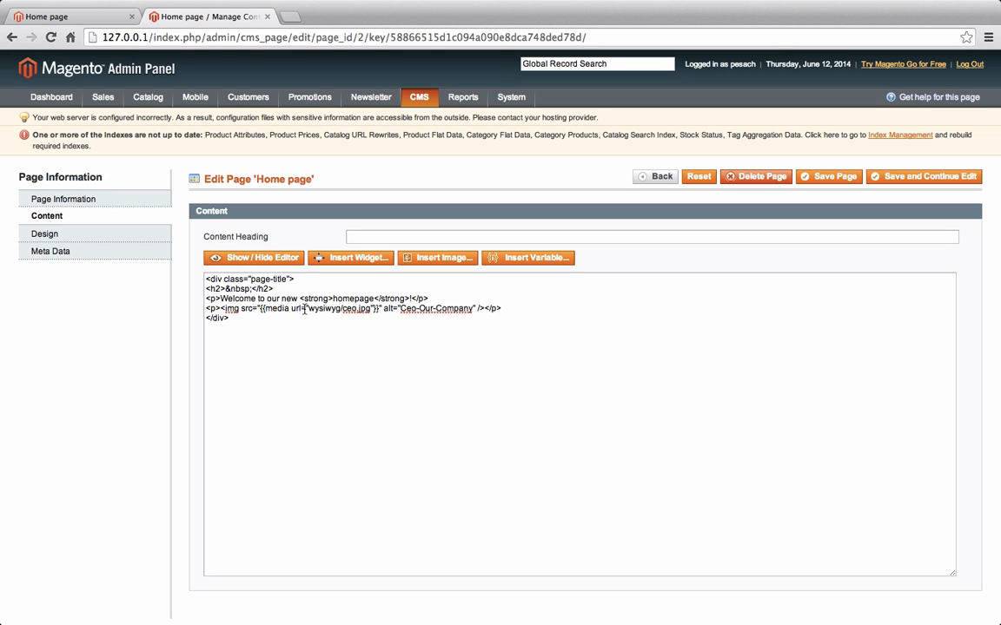
Highlight the img tag's media URL placeholder, then bring up the store variable list
double_click(232, 308)
left_click(263, 310)
left_click_drag(263, 308, 378, 310)
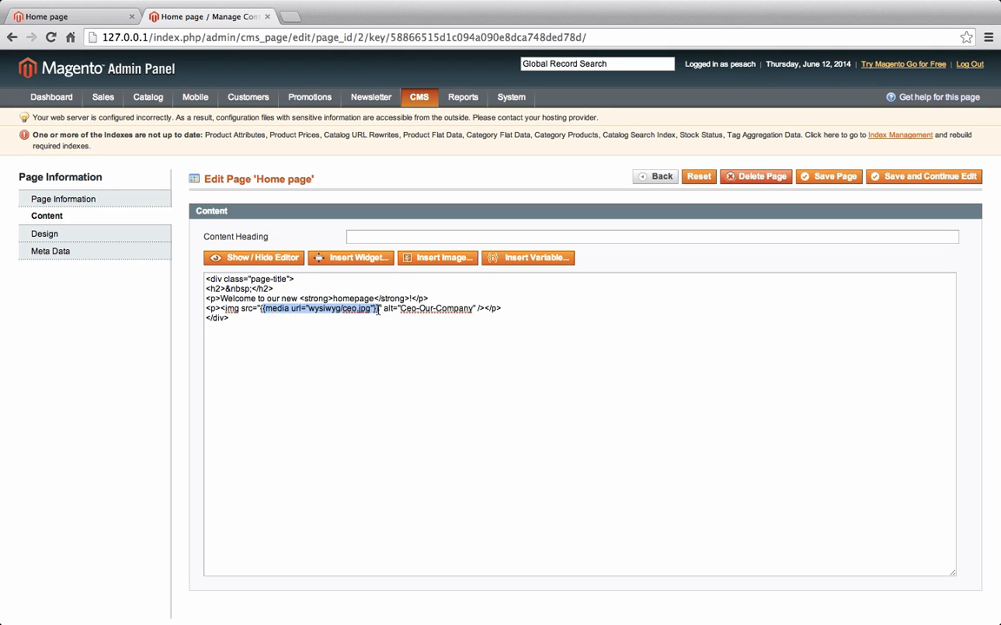
left_click(333, 316)
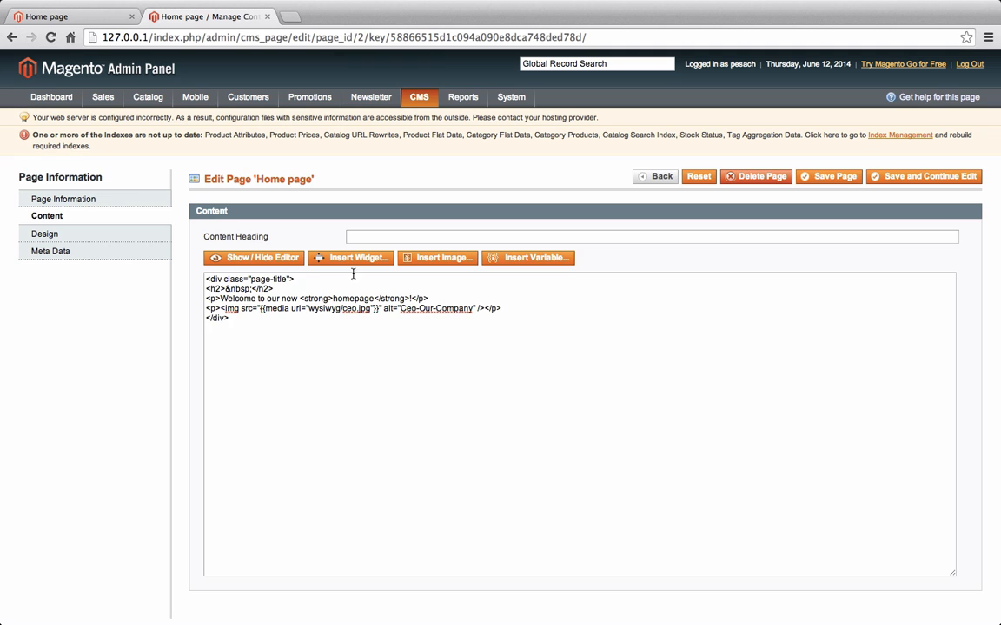
left_click(541, 263)
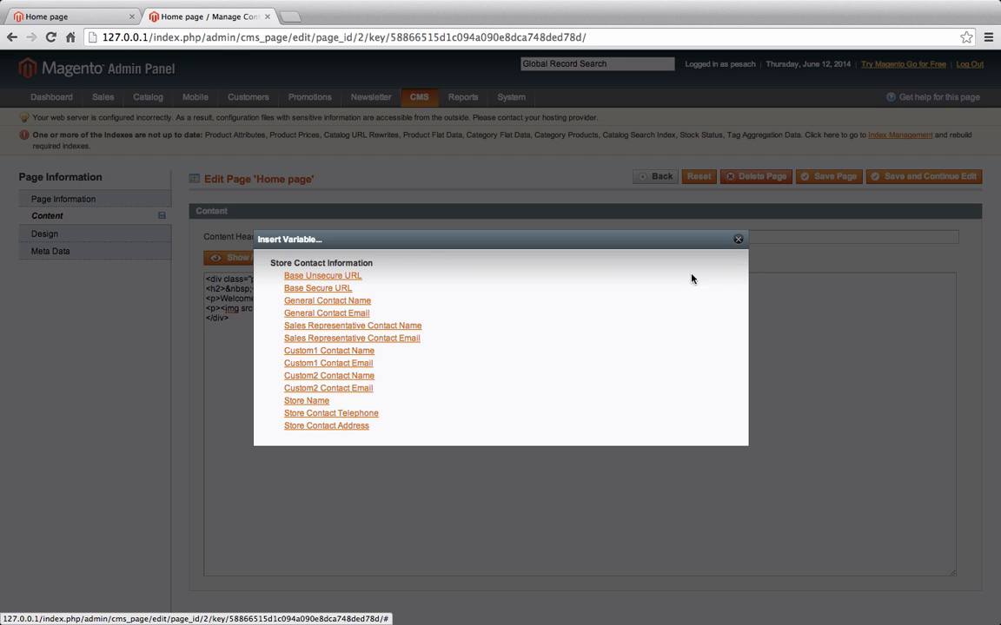
Open the storefront footer's About Us link in a new tab and copy its URL
left_click(737, 238)
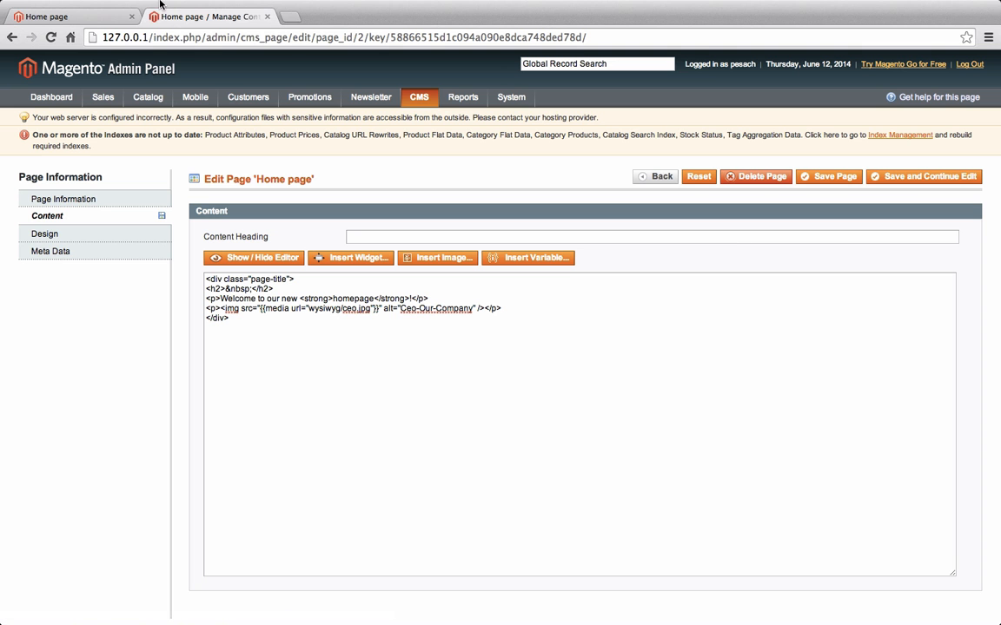
left_click(46, 16)
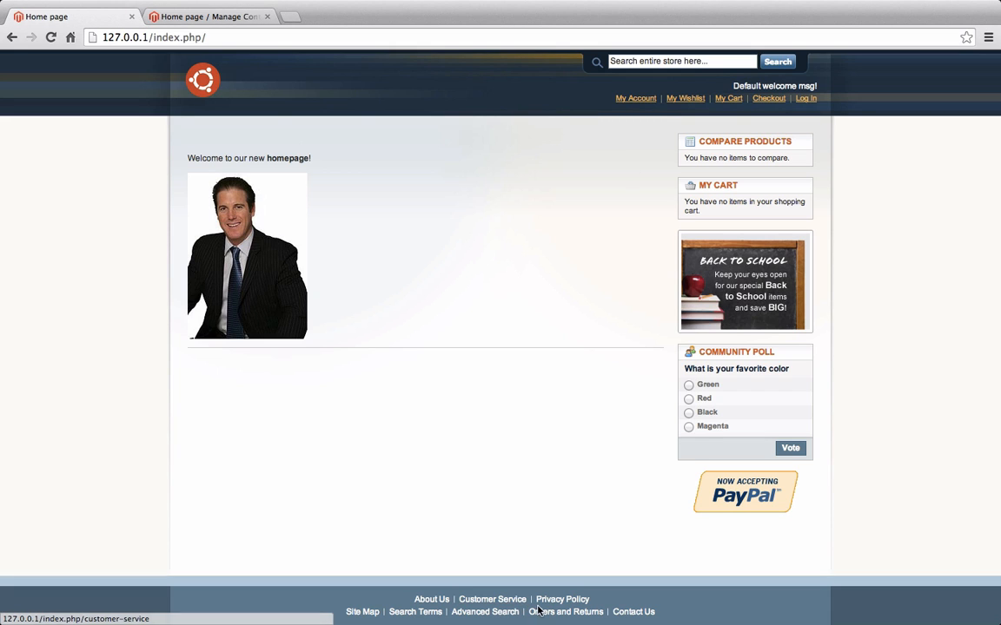
right_click(434, 599)
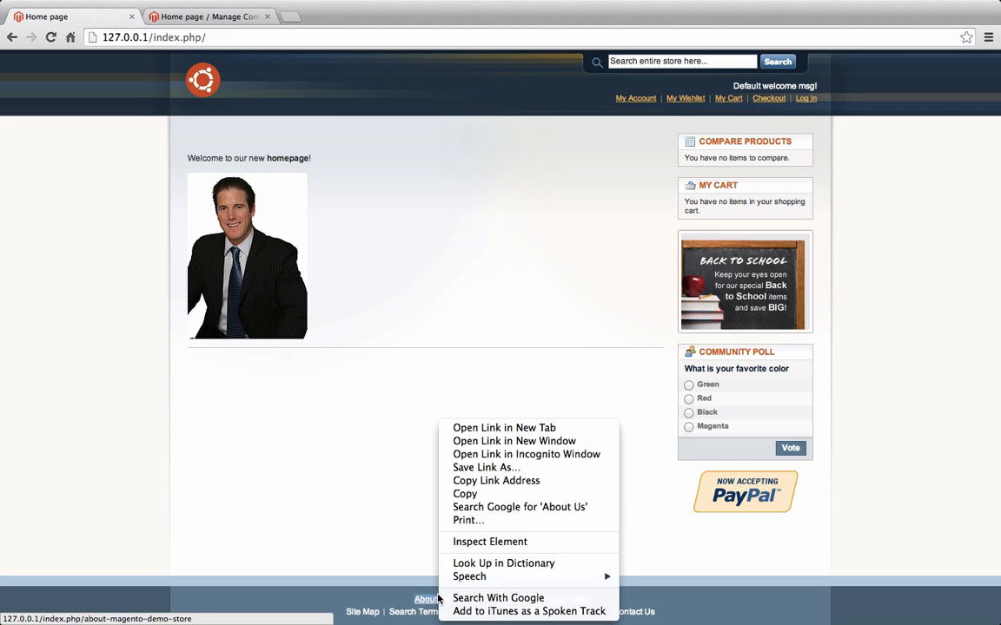
left_click(511, 434)
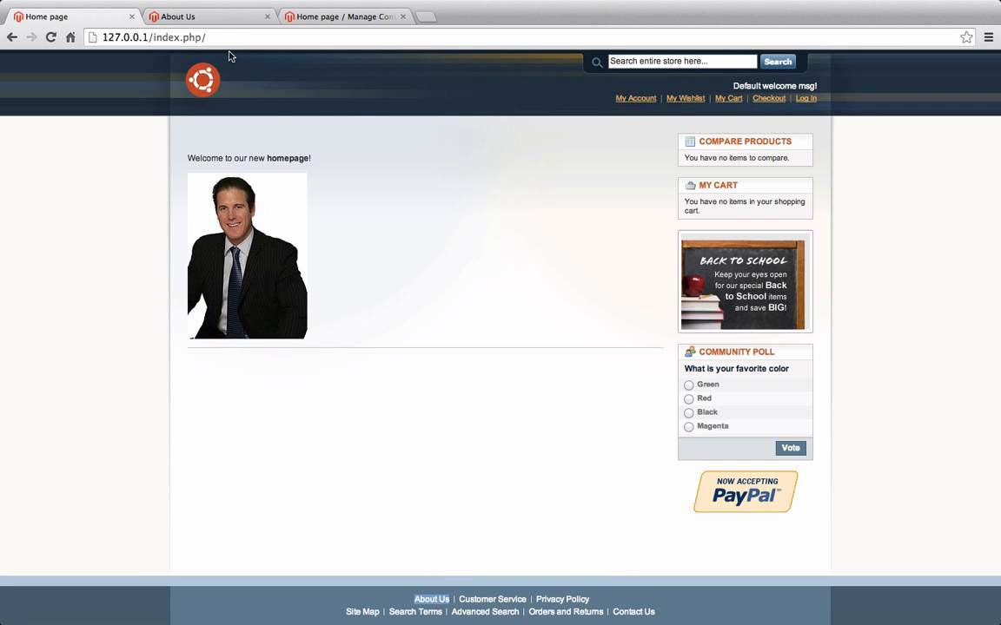
left_click(216, 25)
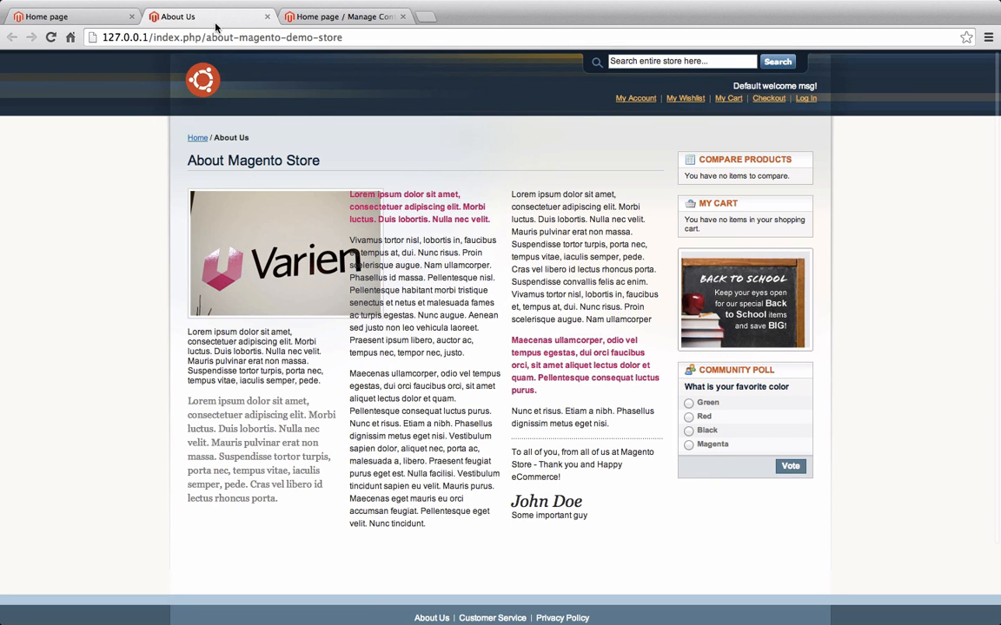
left_click(318, 37)
key("super+c")
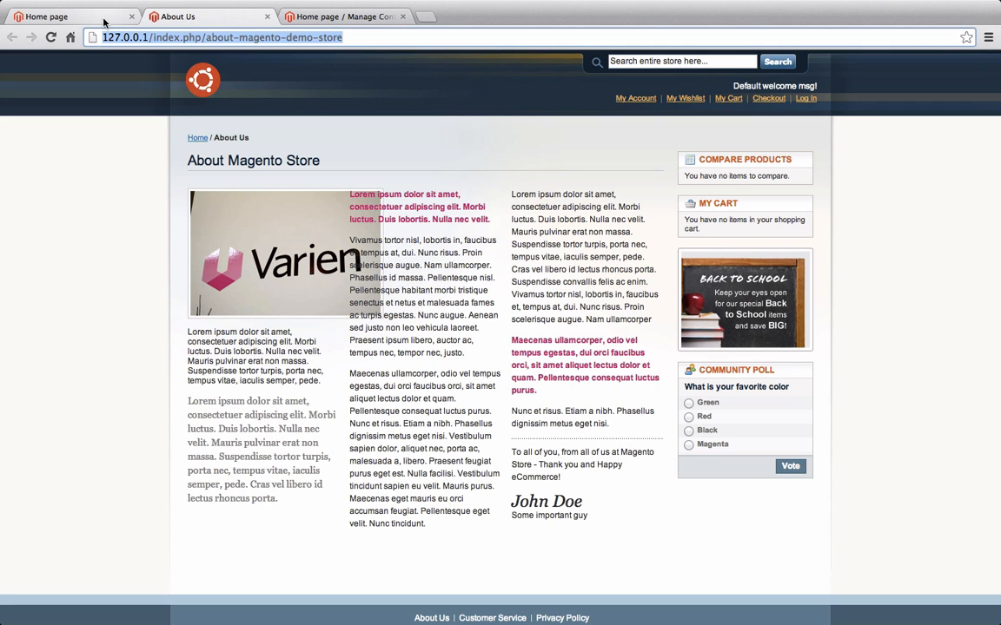
left_click(299, 19)
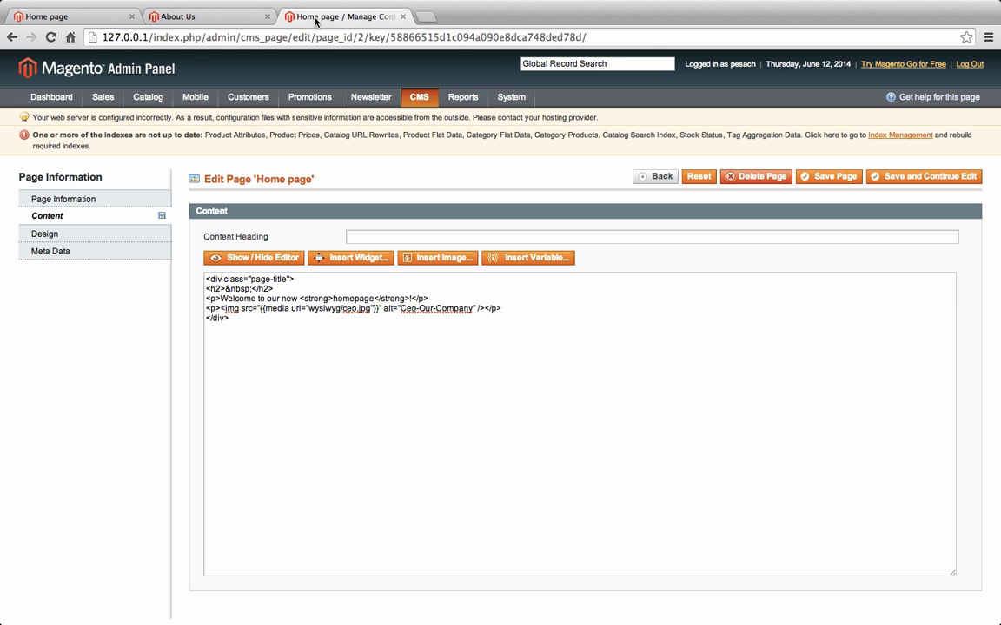
Wrap the CEO image tag in an <a> link to the pasted About Us address and save the Home page
left_click(221, 308)
type("<a hrerf")
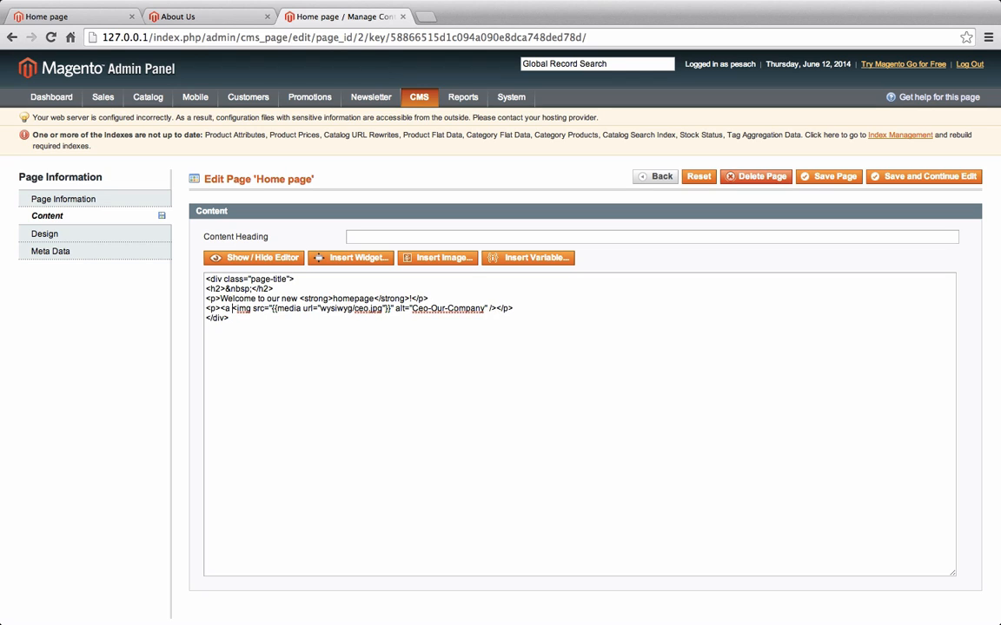
type("=")
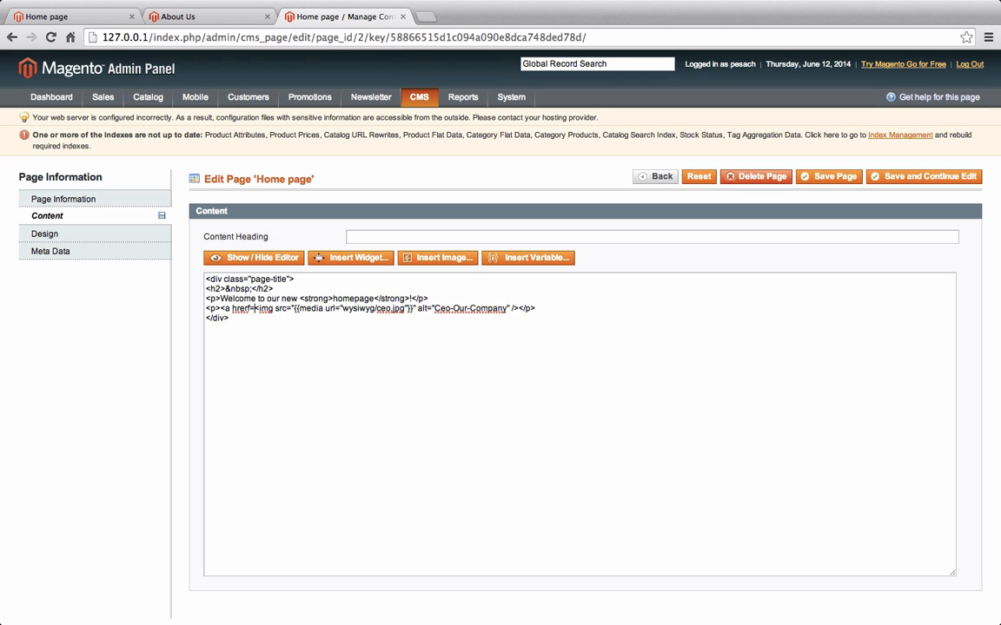
type("\"")
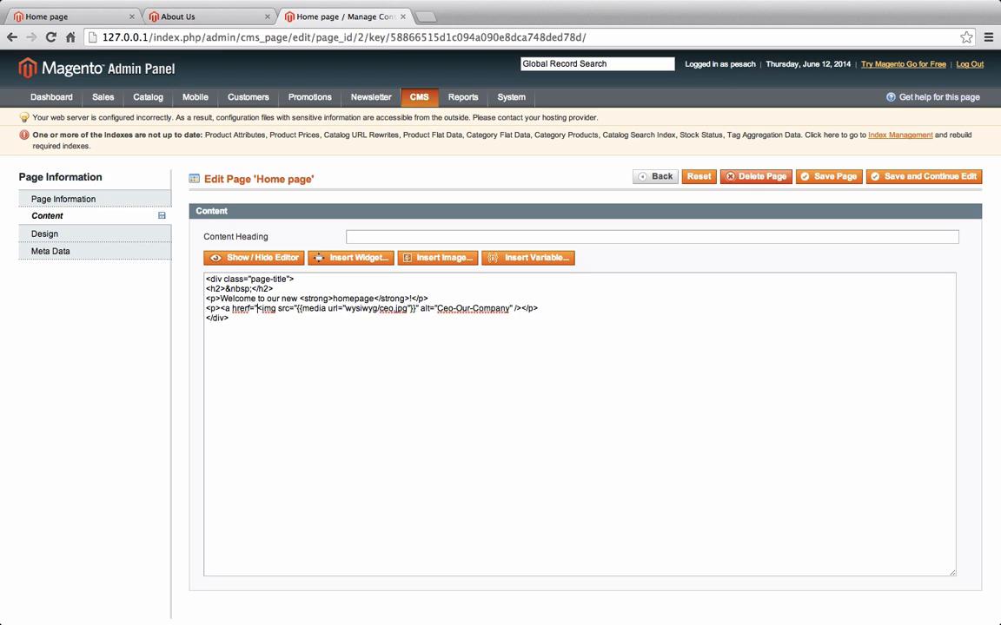
key("super+v")
type("\"")
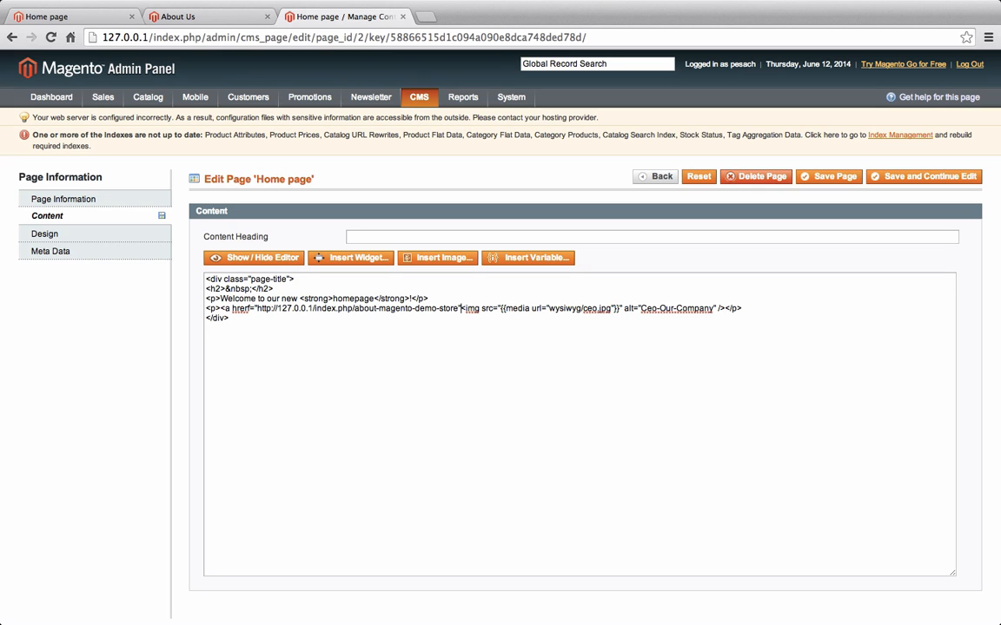
type(">")
left_click(729, 308)
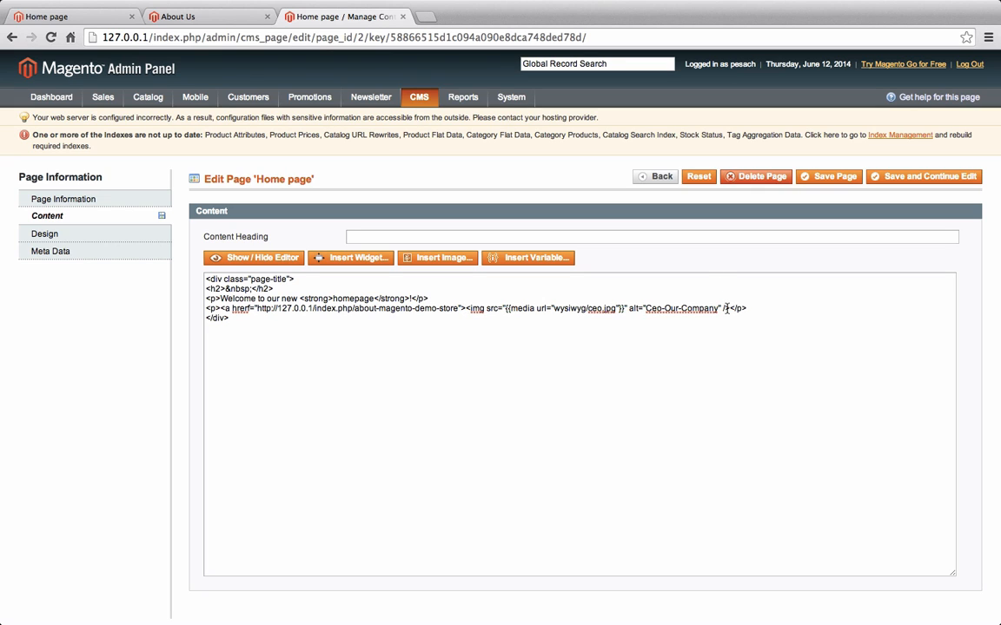
type("</a></p>")
left_click(925, 177)
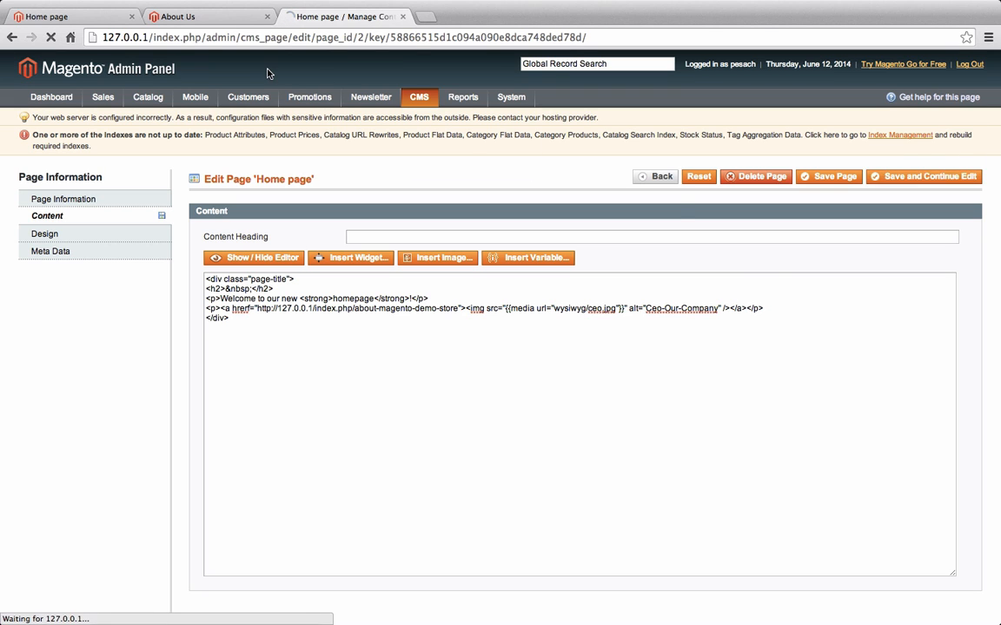
Reload the storefront home page and inspect the CEO photo's markup to check its link
left_click(103, 17)
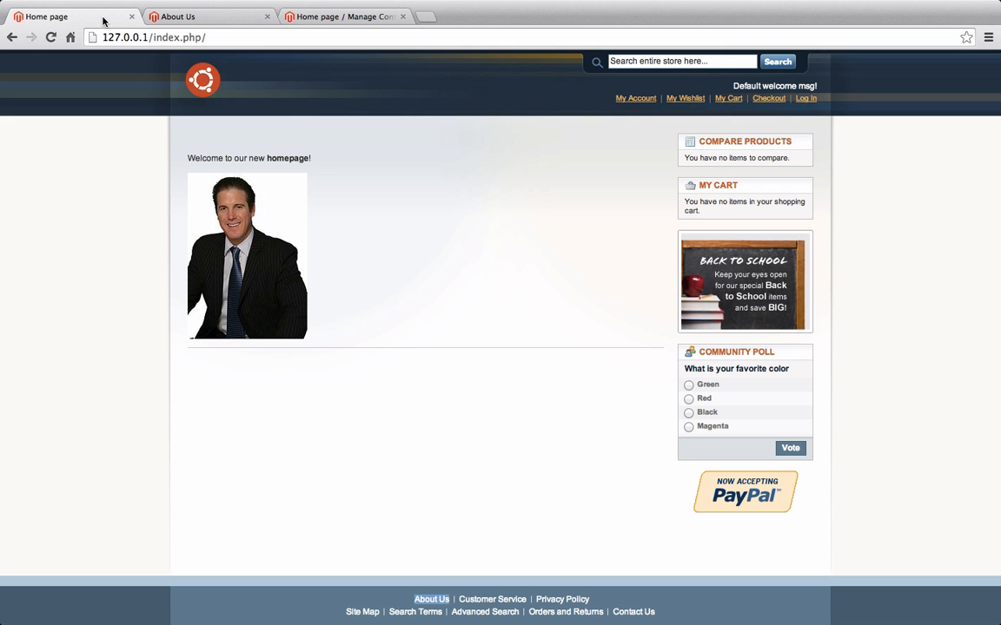
key("super+r")
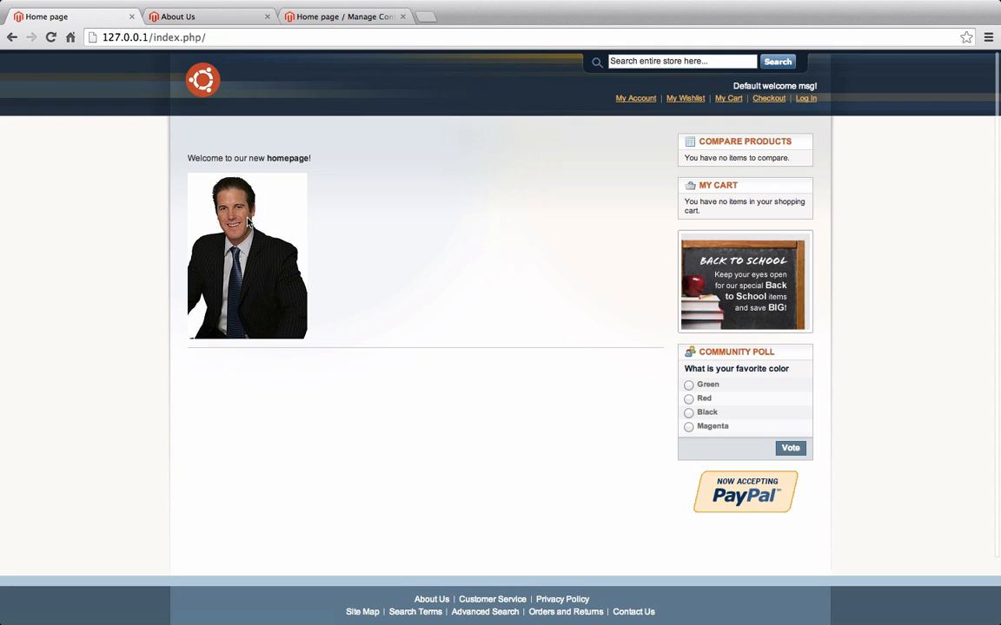
right_click(254, 216)
left_click(309, 310)
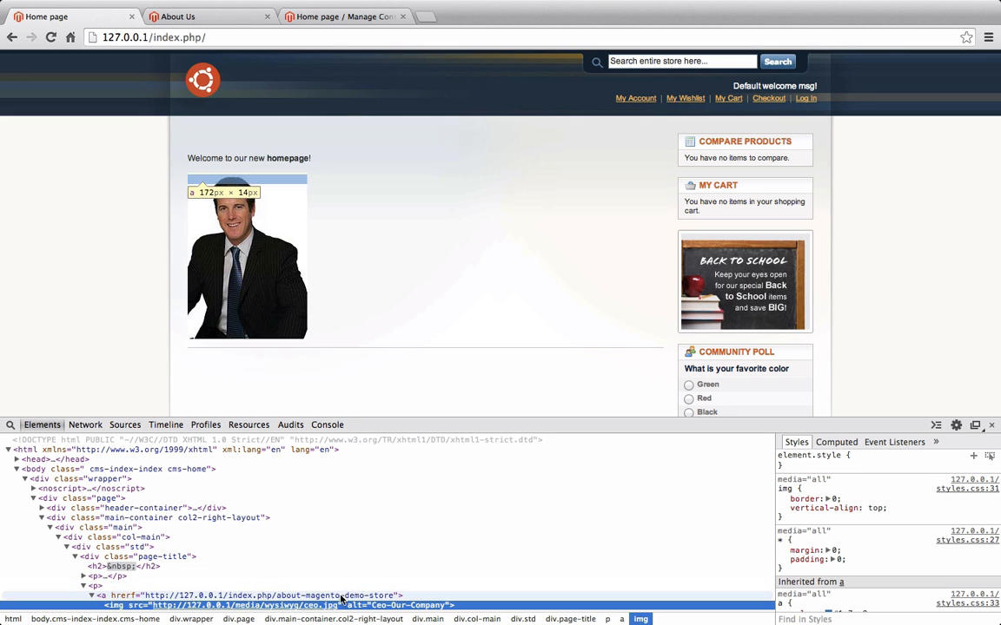
left_click(236, 179)
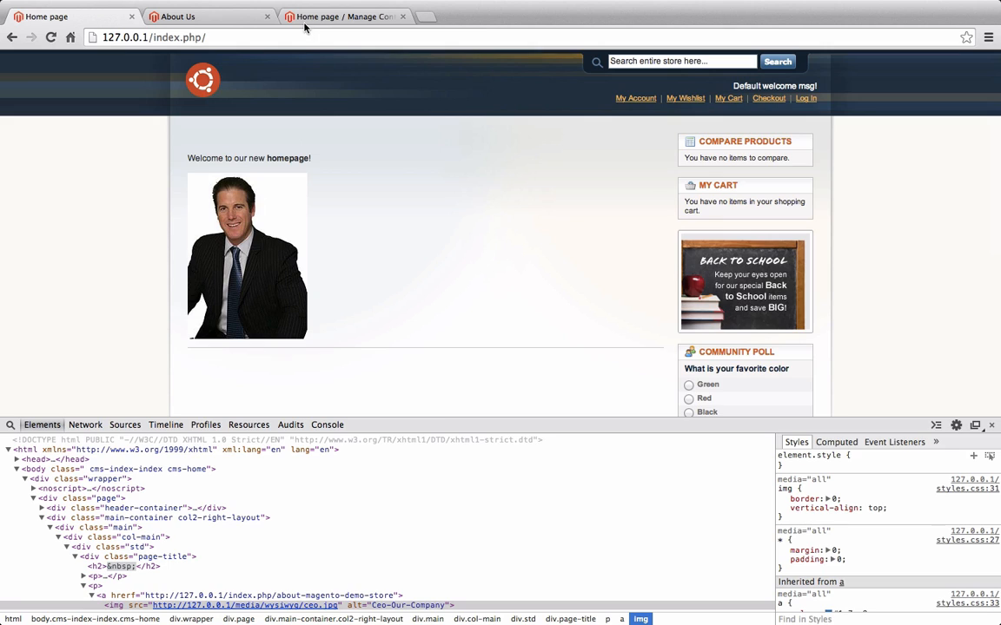
left_click(283, 18)
In the raw HTML, give the empty link tag an href with the pasted about-magento-demo-store address, then save
left_click(257, 291)
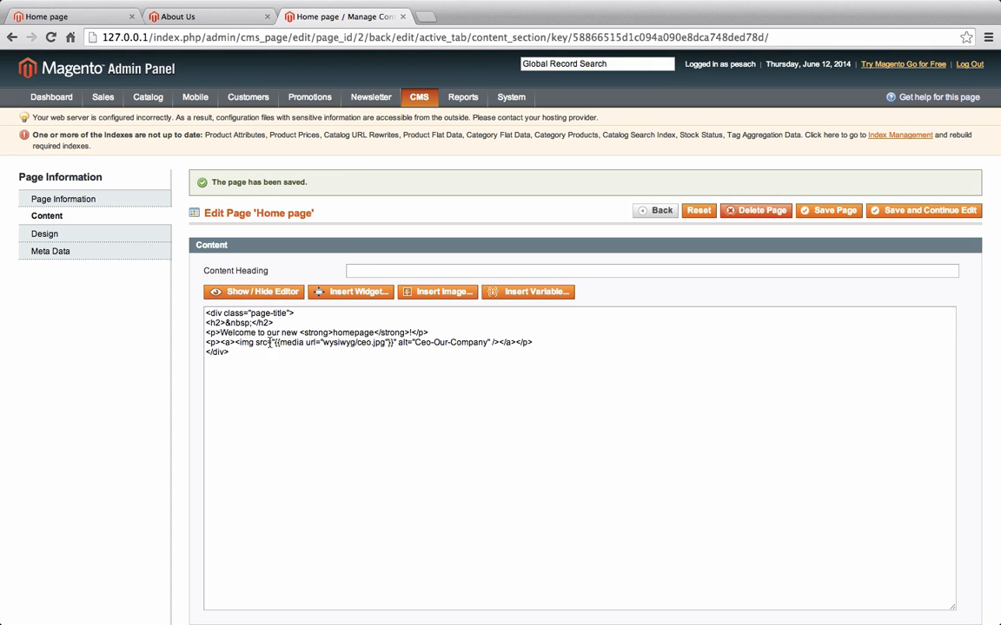
left_click(230, 343)
type("h")
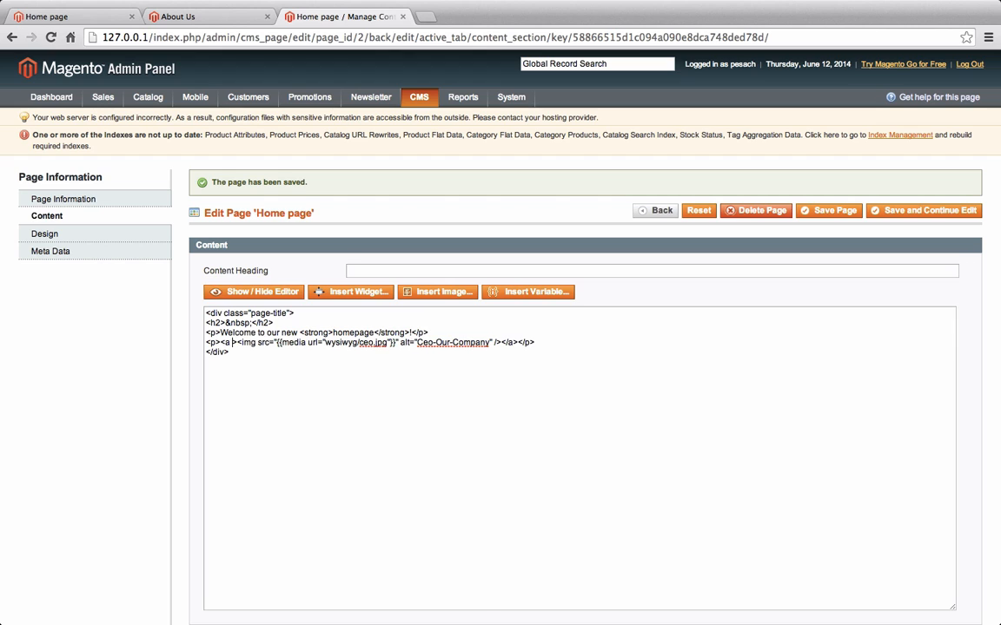
type("ref=\"\"")
key("Left")
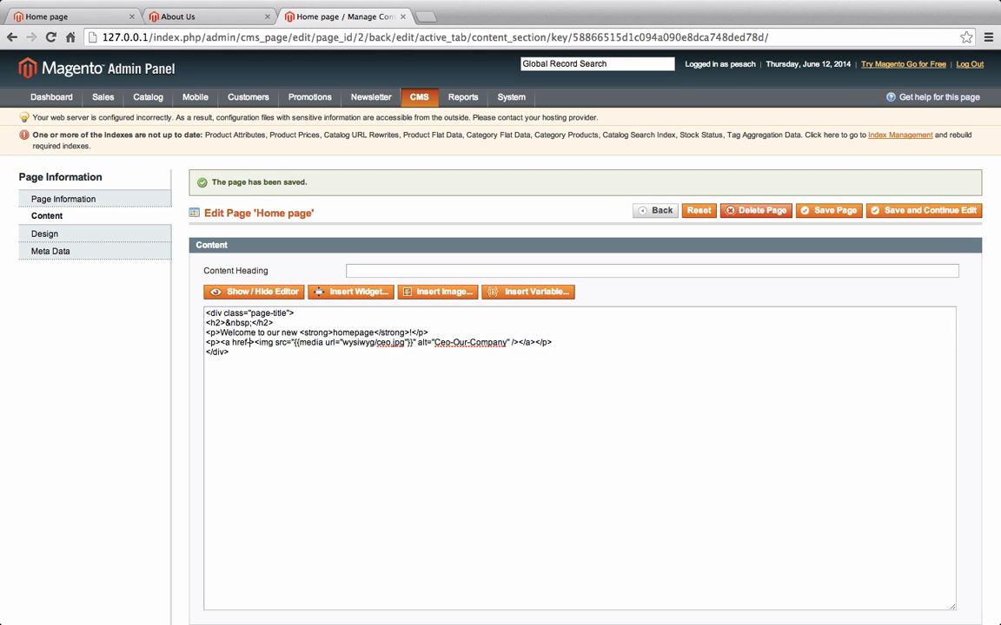
type("http://127.0.0.1/index.php/about-magento-demo-store")
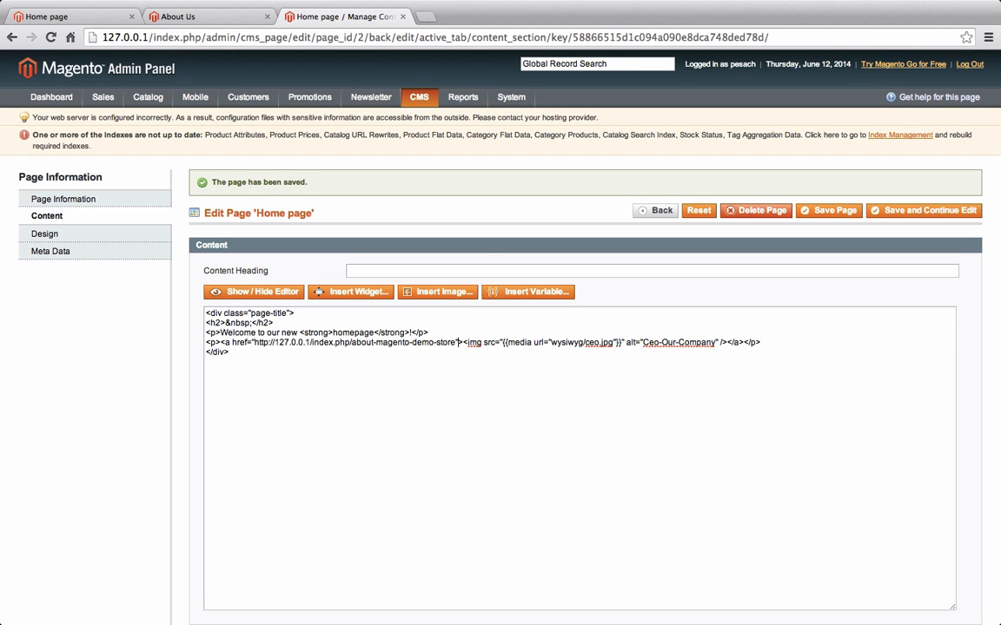
left_click(921, 211)
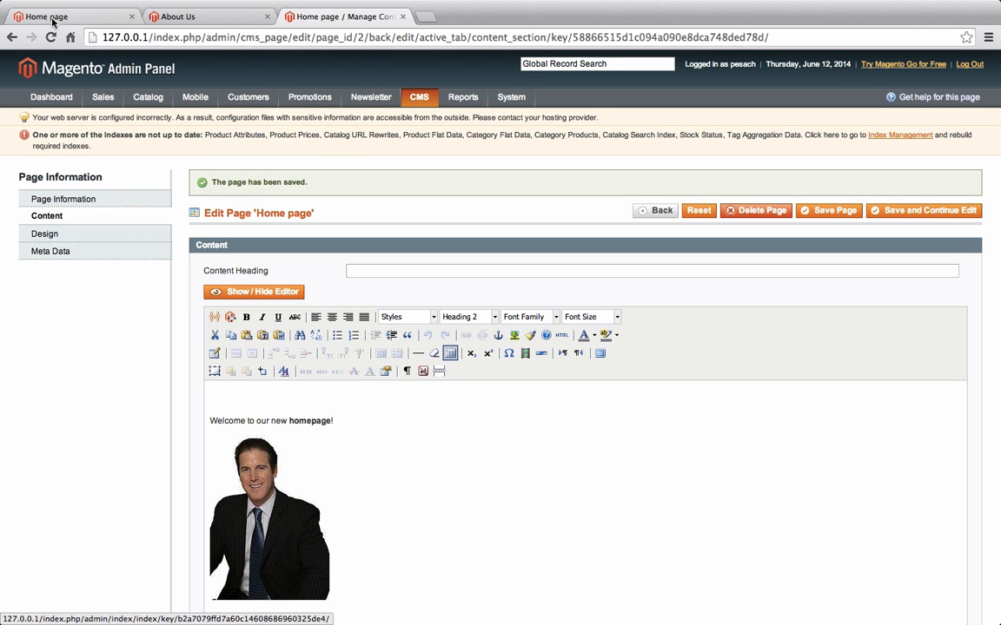
left_click(78, 16)
key("super+r")
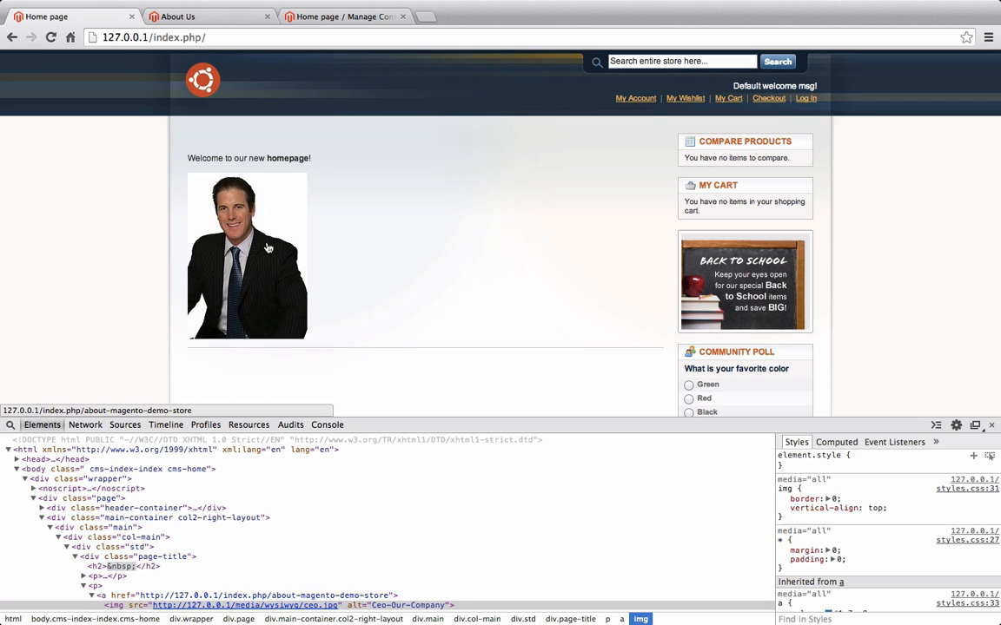
left_click(992, 427)
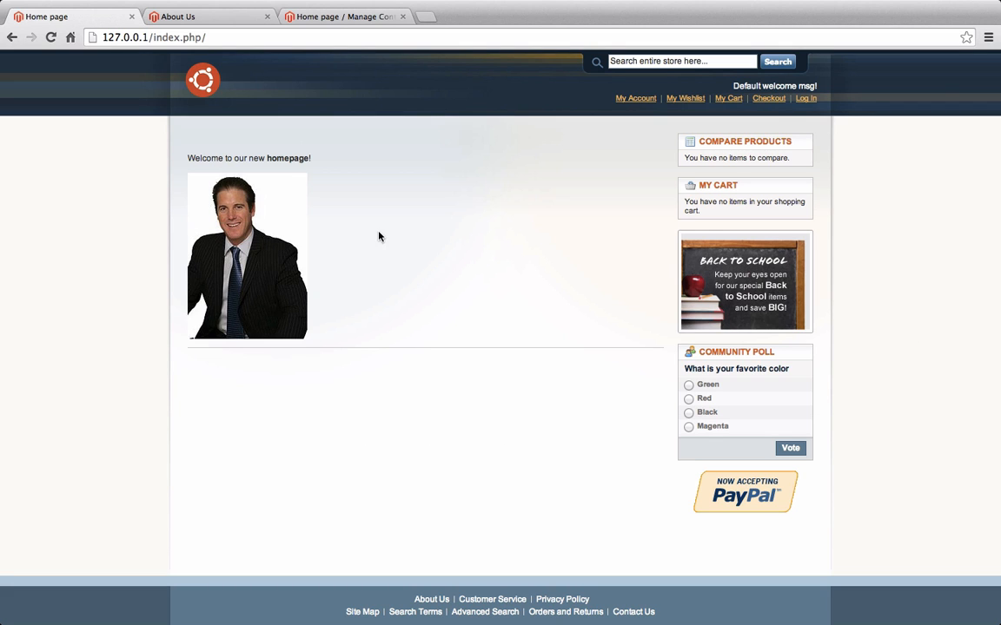
left_click(245, 215)
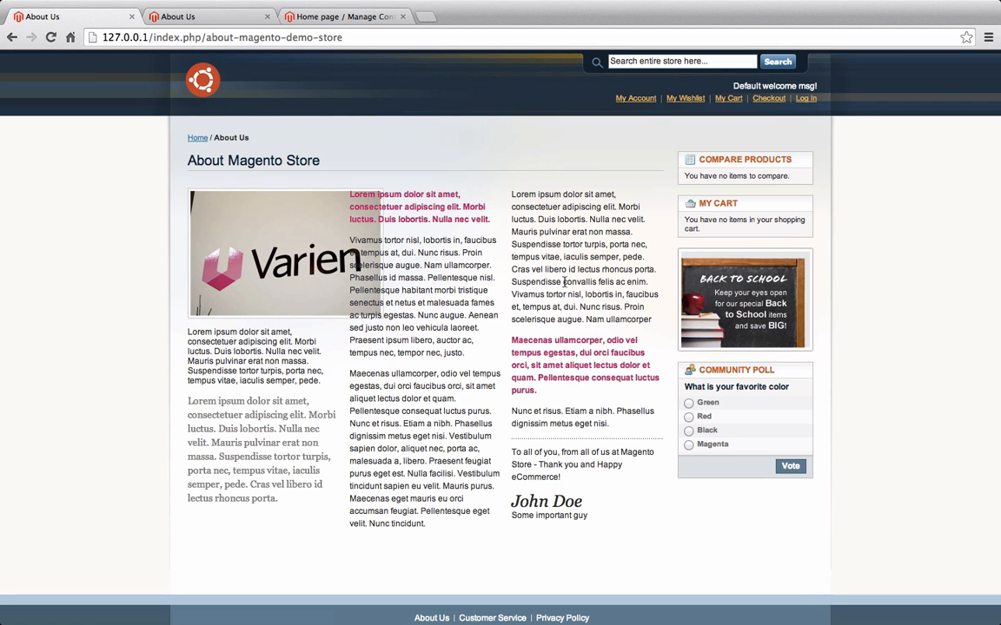
left_click(12, 37)
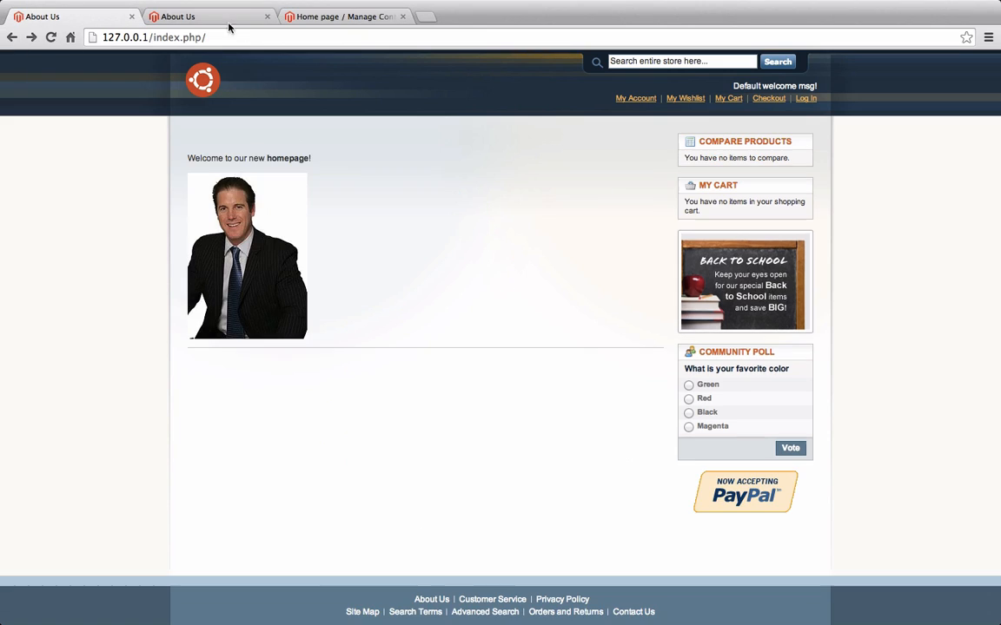
left_click(314, 18)
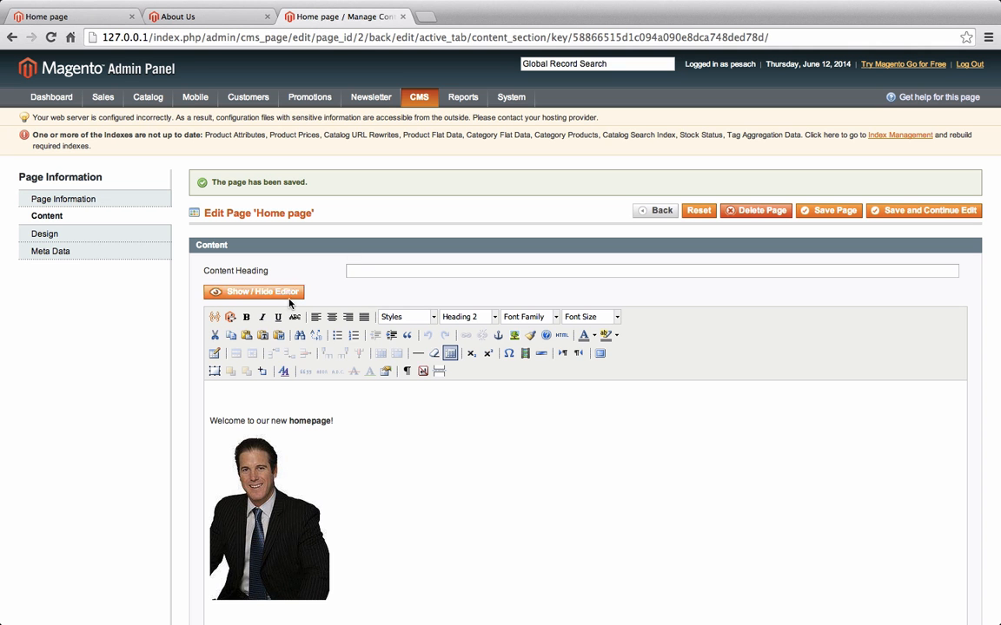
left_click(258, 292)
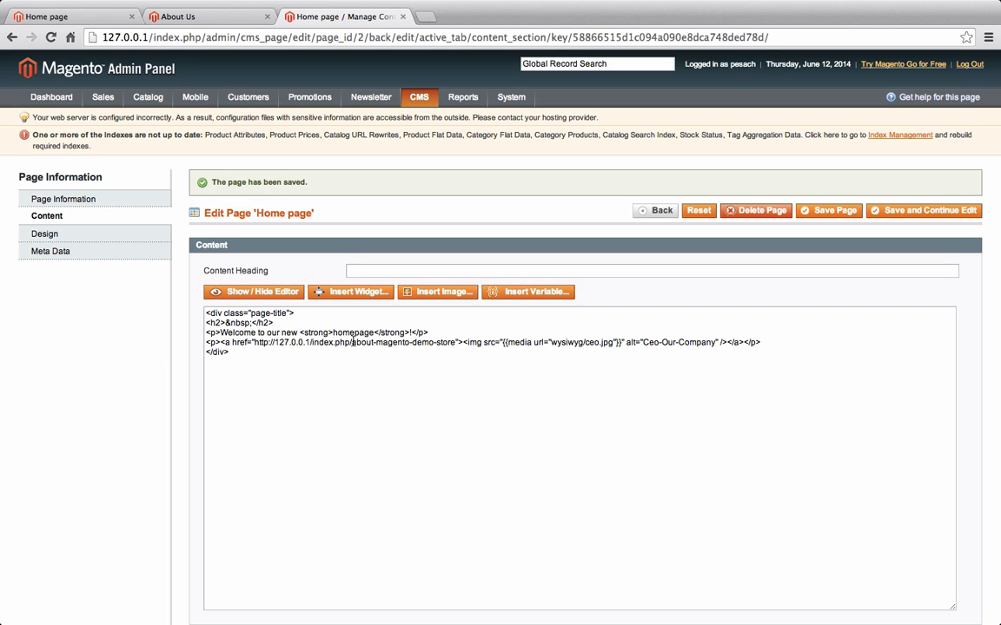
left_click_drag(352, 342, 253, 342)
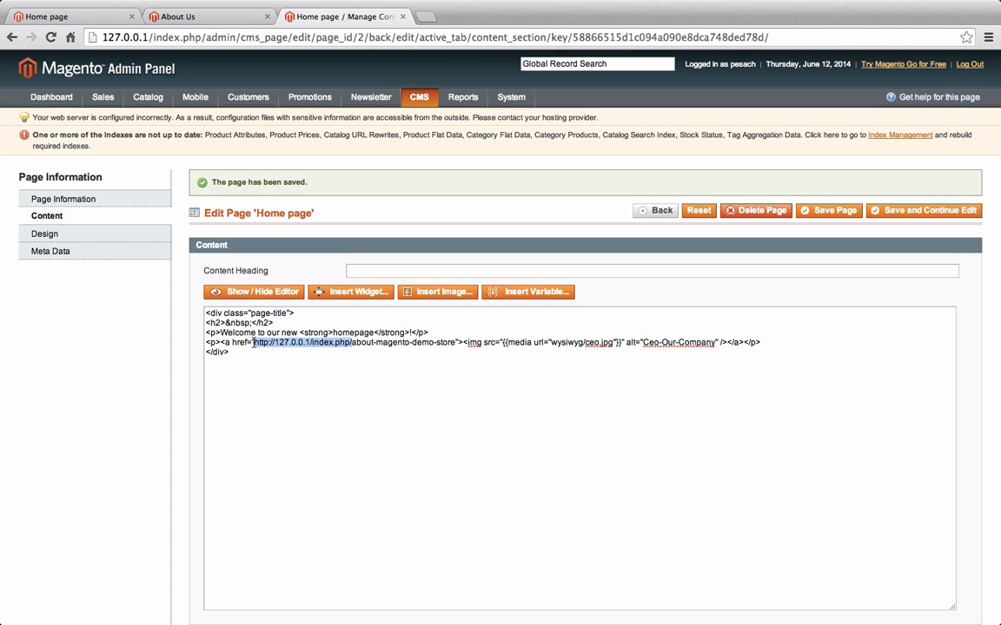
key("BackSpace")
left_click(512, 290)
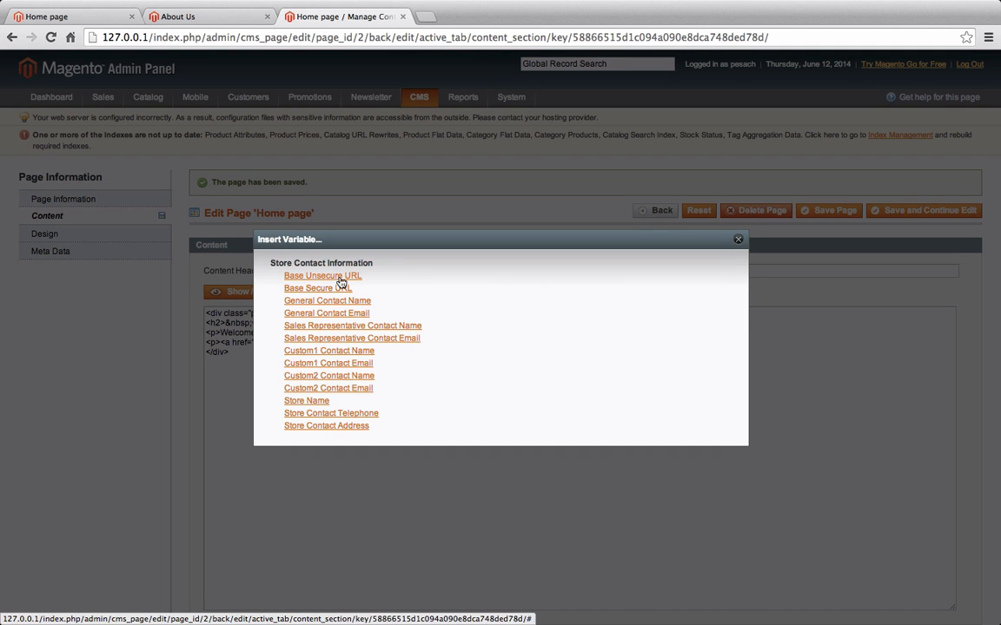
left_click(341, 278)
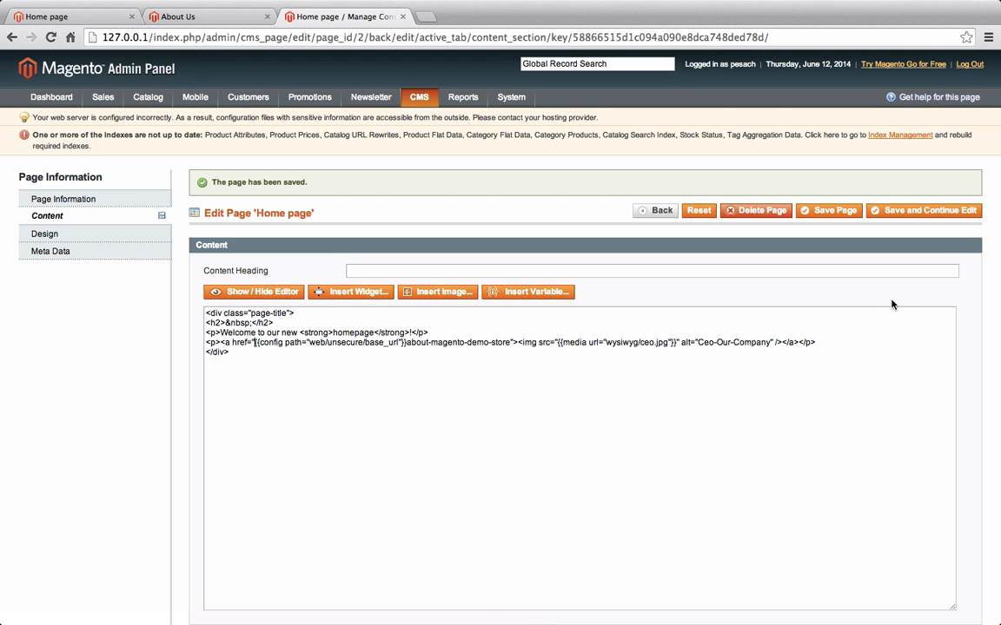
left_click(961, 213)
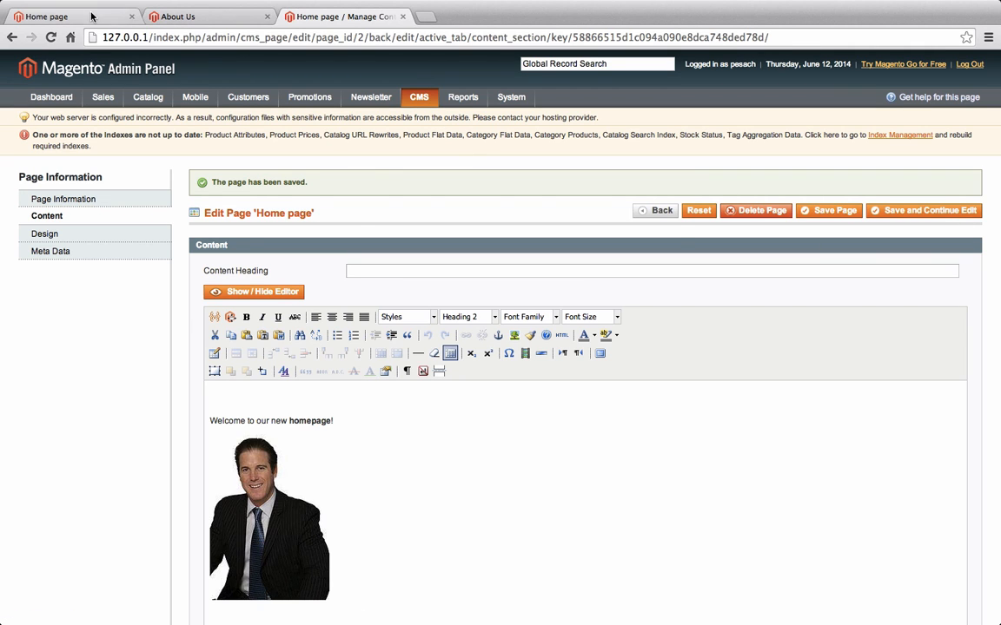
Reload the storefront Home page and follow the CEO photo link
left_click(91, 16)
key("super+r")
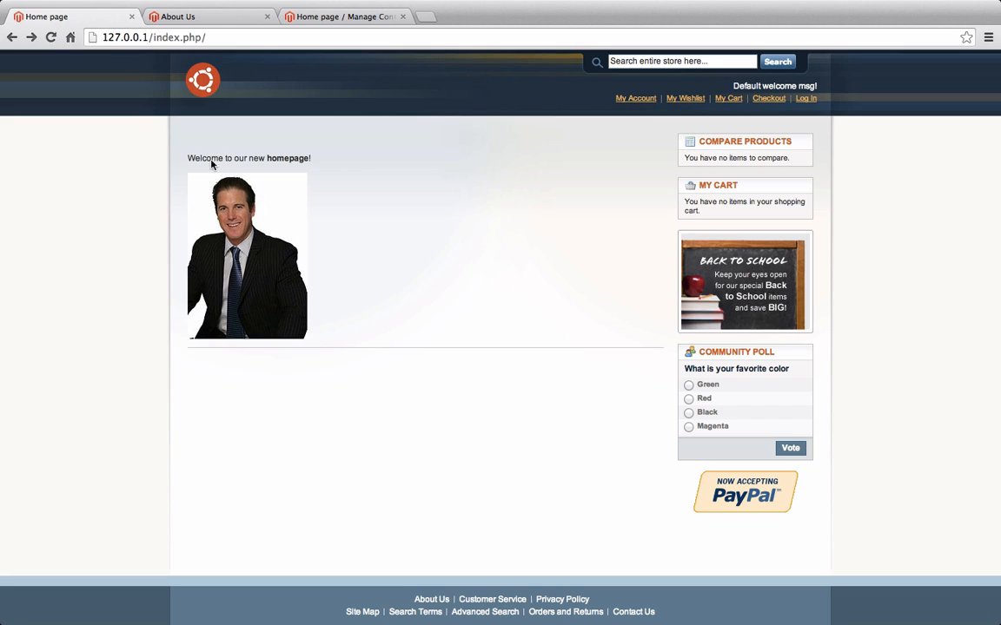
left_click(228, 201)
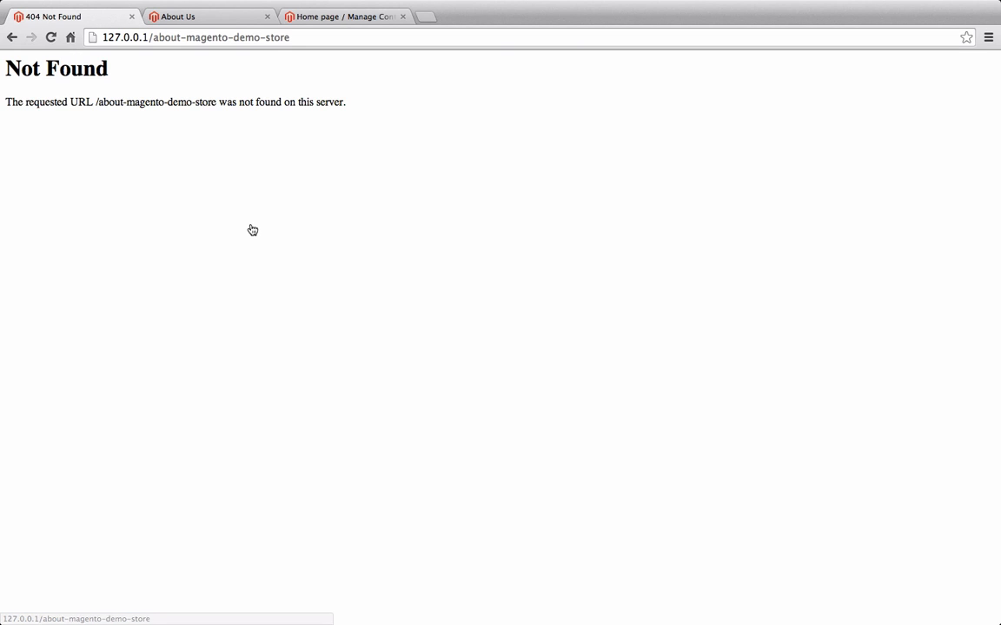
Fix the Not Found address by inserting index.php/ after 127.0.0.1/ and load the About Us page
left_click(153, 37)
left_click(153, 37)
type("index.php")
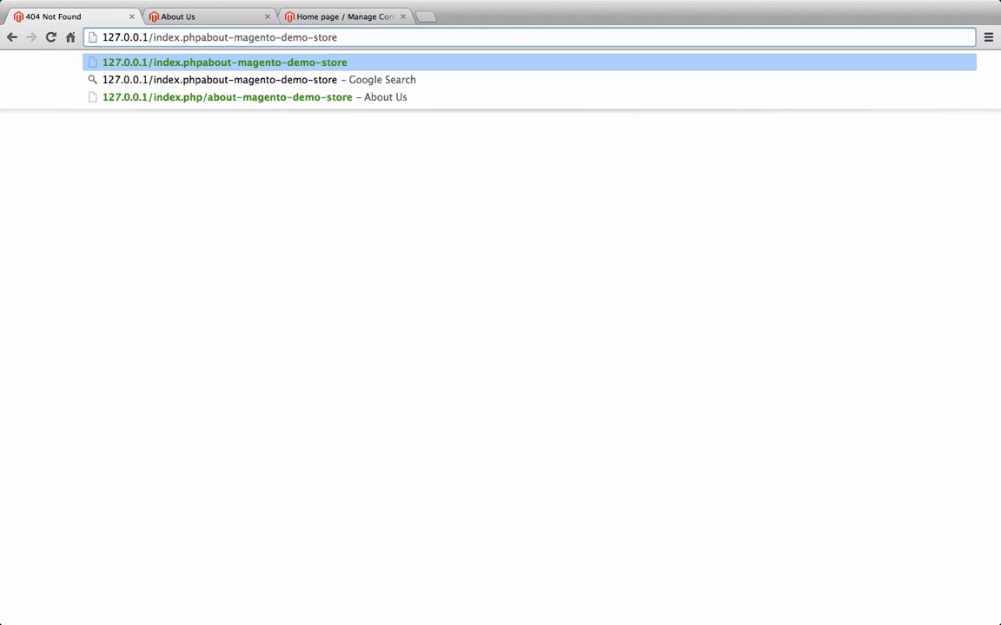
type("/")
key("Return")
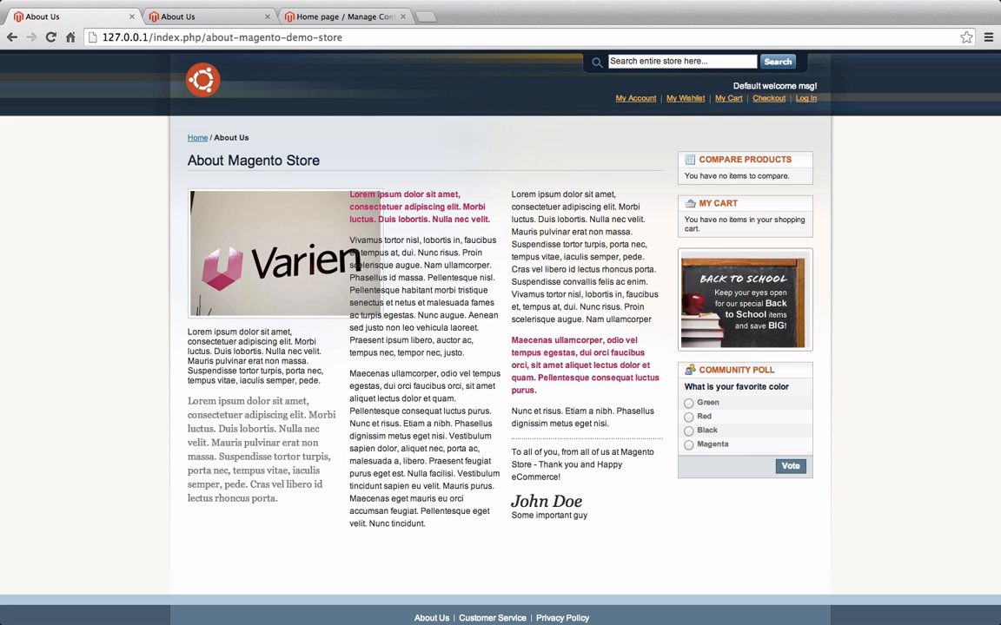
left_click(330, 17)
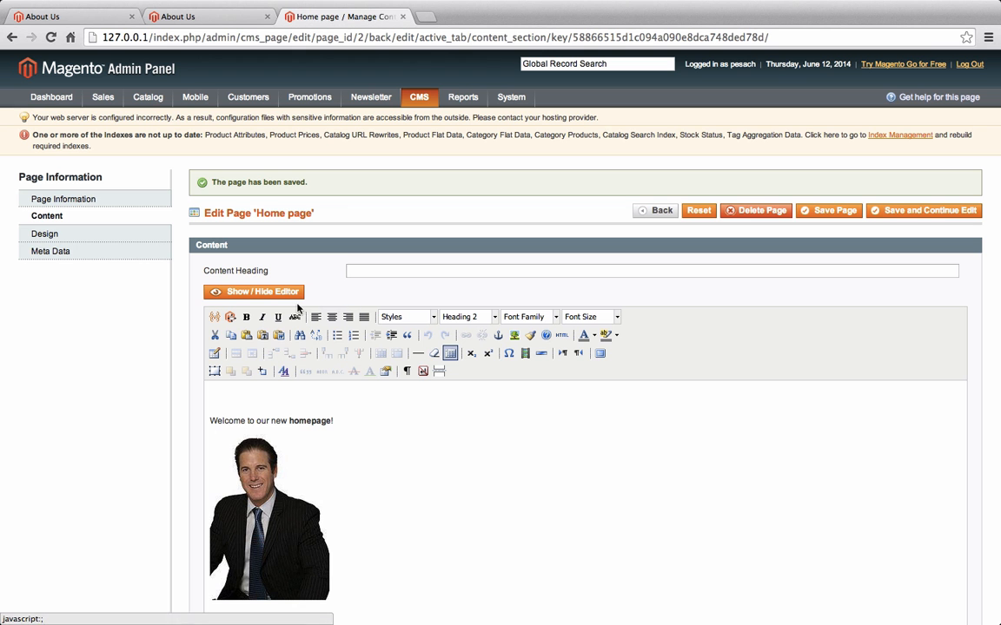
Add index.php/ after the base-URL variable in the photo link, remove the extra slash, and save
left_click(253, 292)
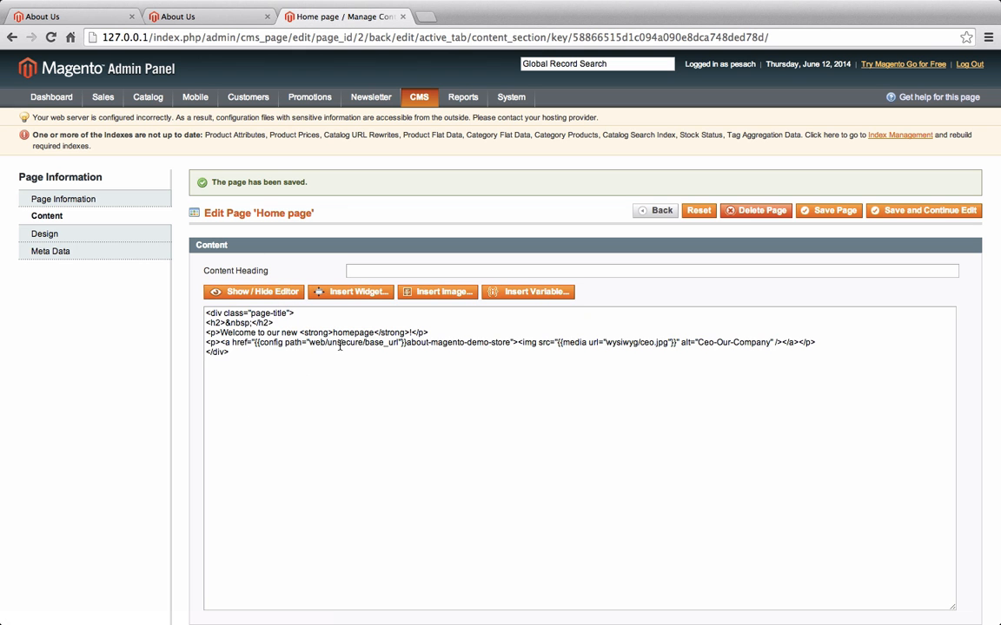
left_click(406, 343)
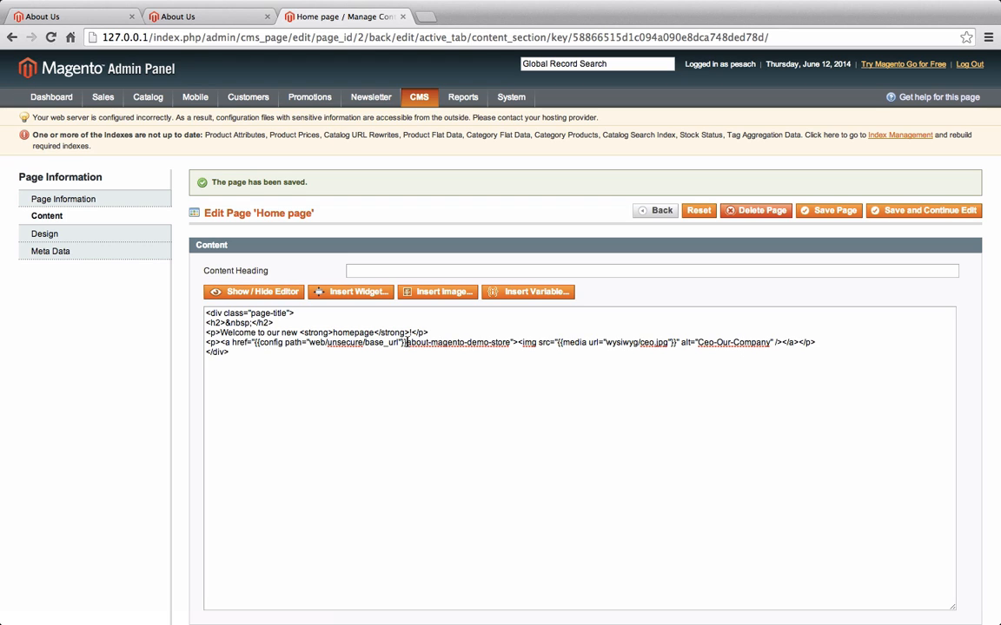
type("/")
type("index/")
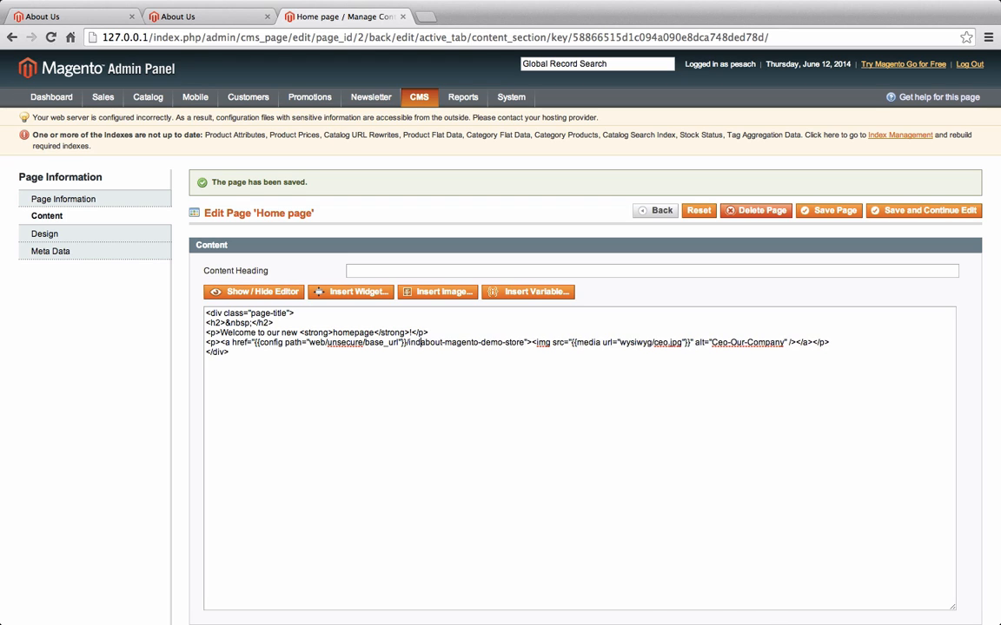
type(".php/")
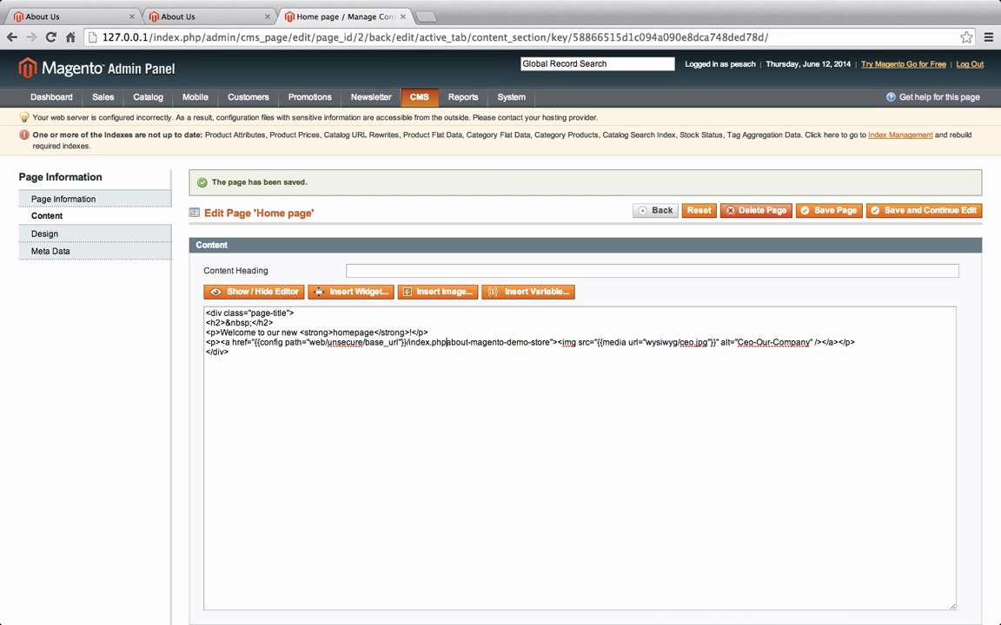
left_click(924, 216)
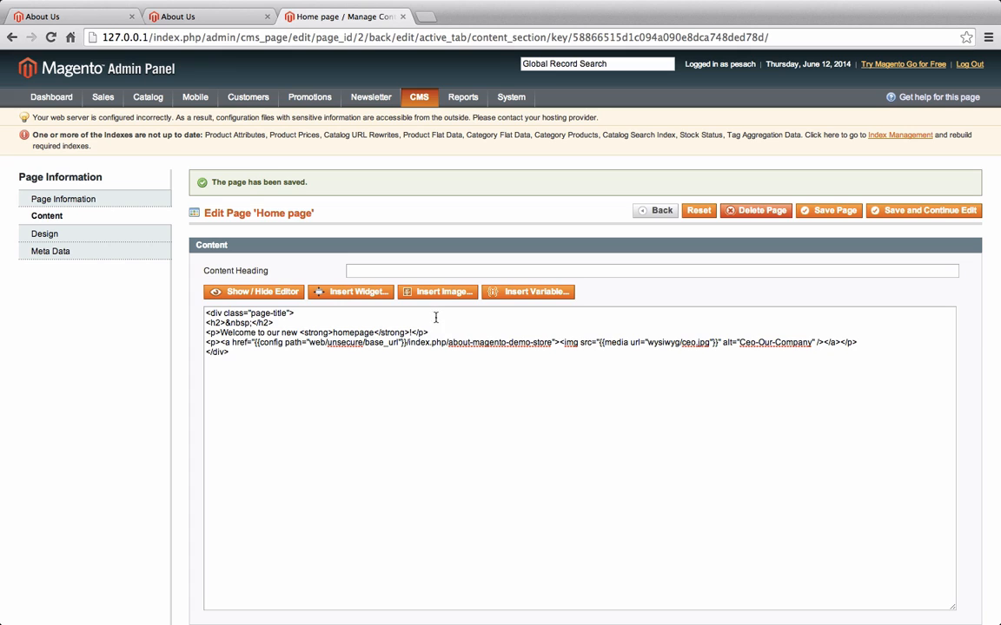
left_click(448, 344)
key("BackSpace")
left_click(955, 216)
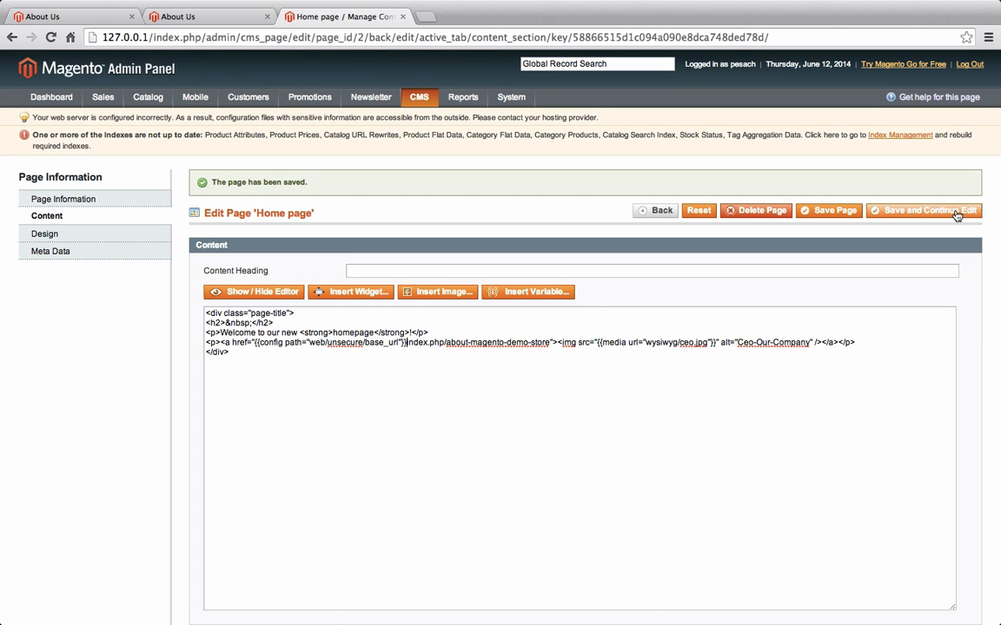
Go back to the storefront home page, confirm the CEO photo opens About Us, then reopen the admin raw HTML
left_click(91, 16)
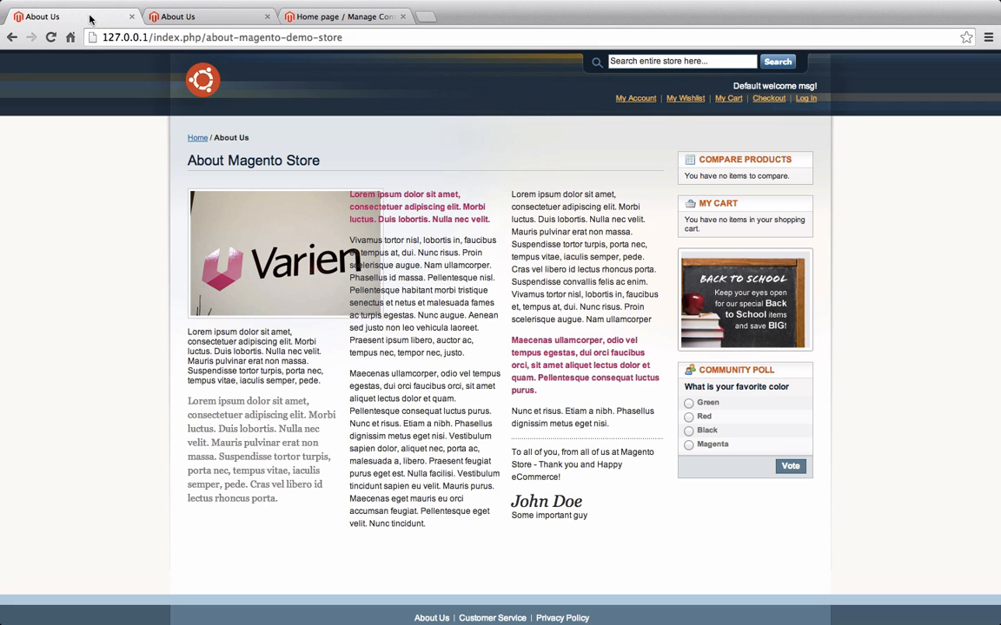
left_click(12, 37)
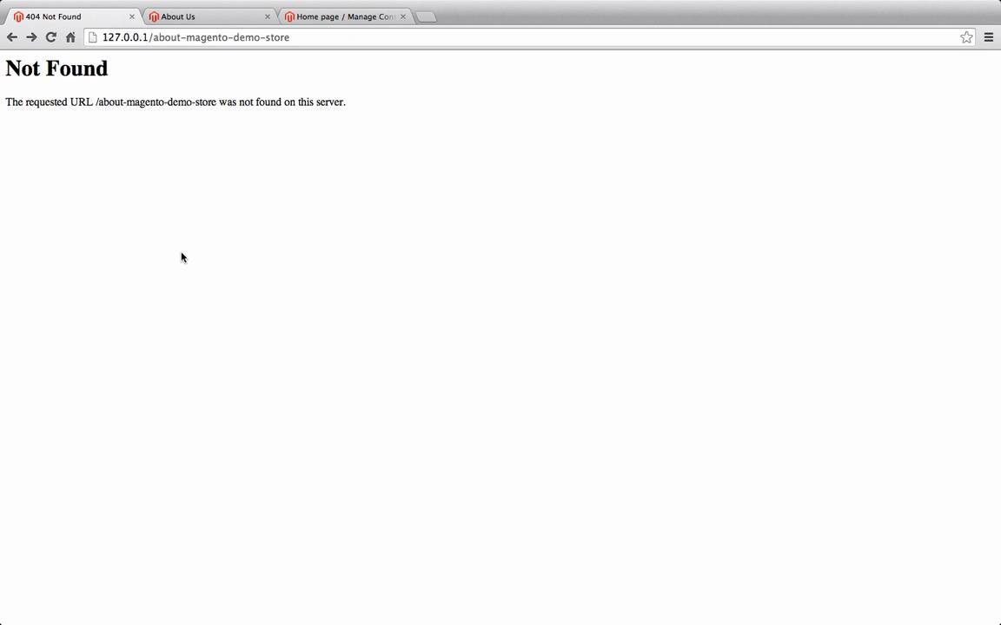
left_click(11, 37)
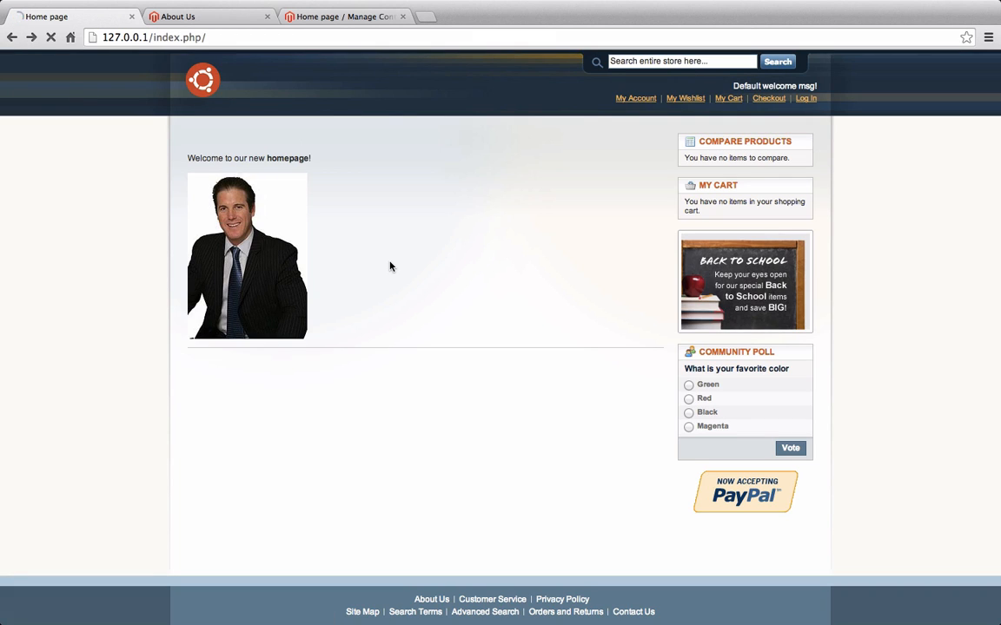
left_click(268, 257)
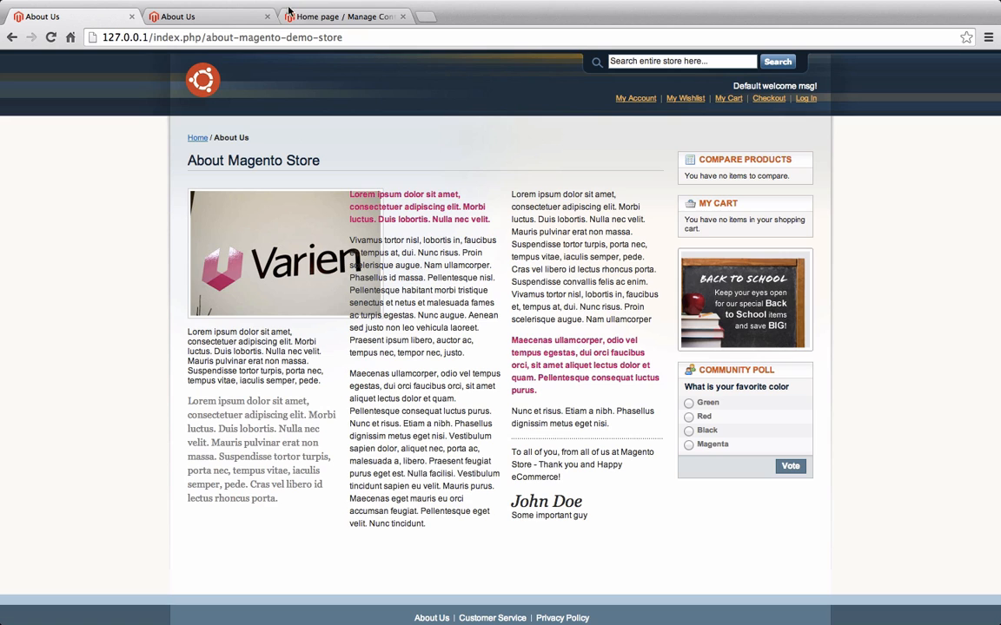
left_click(330, 17)
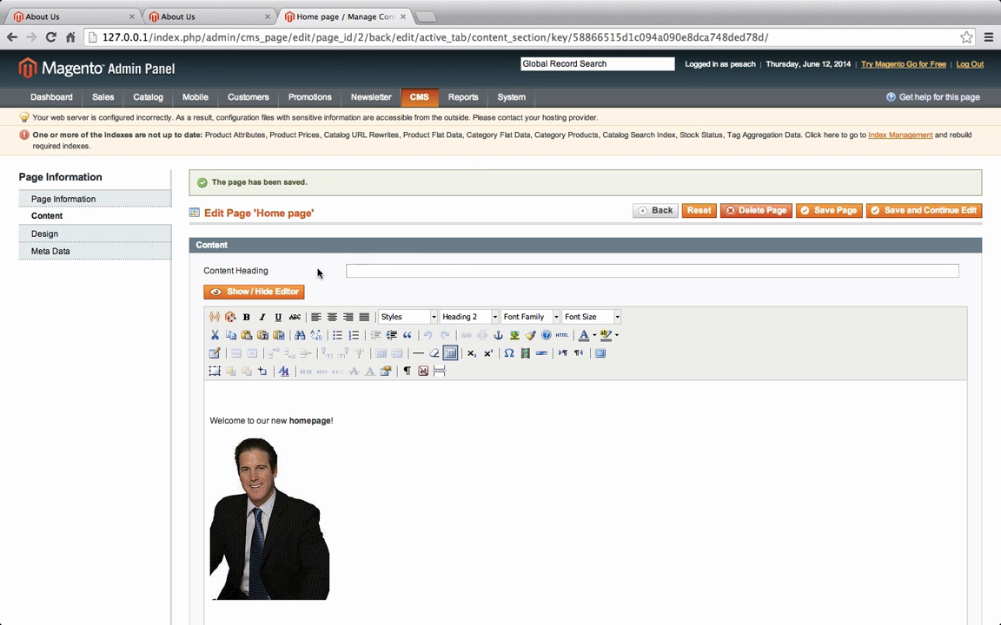
left_click(283, 296)
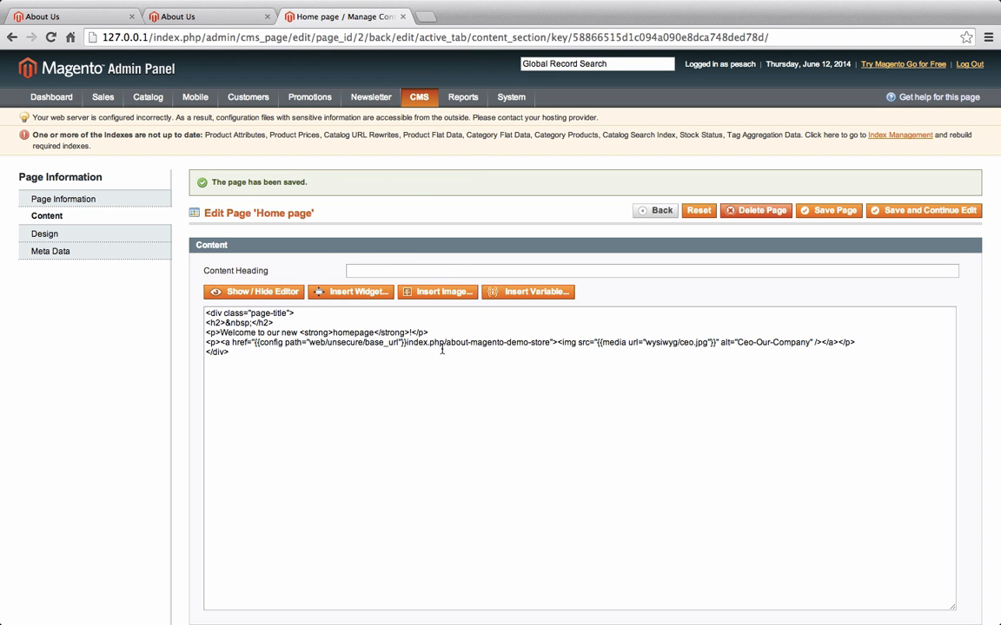